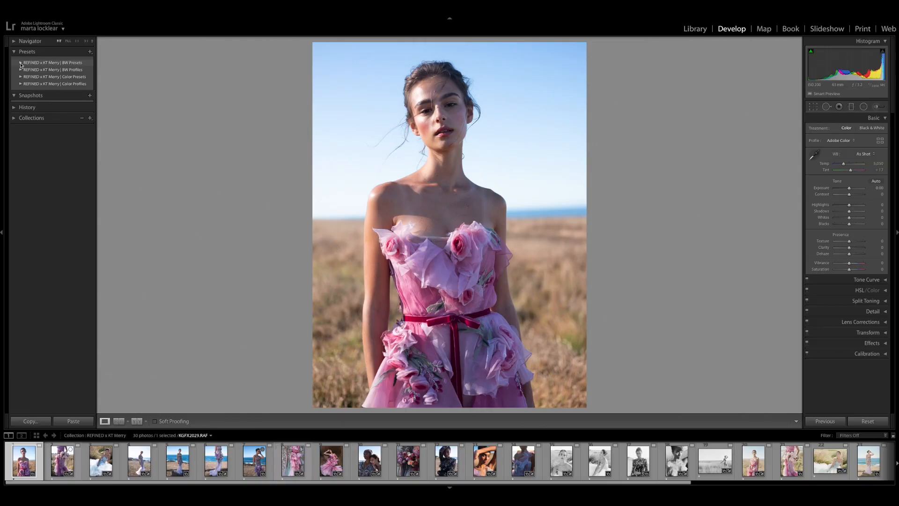
# - Try the Delta 400 . 1 black-and-white preset and the Delta 400 . 1P profile on the portrait, and reset the photo
pyautogui.click(21, 64)
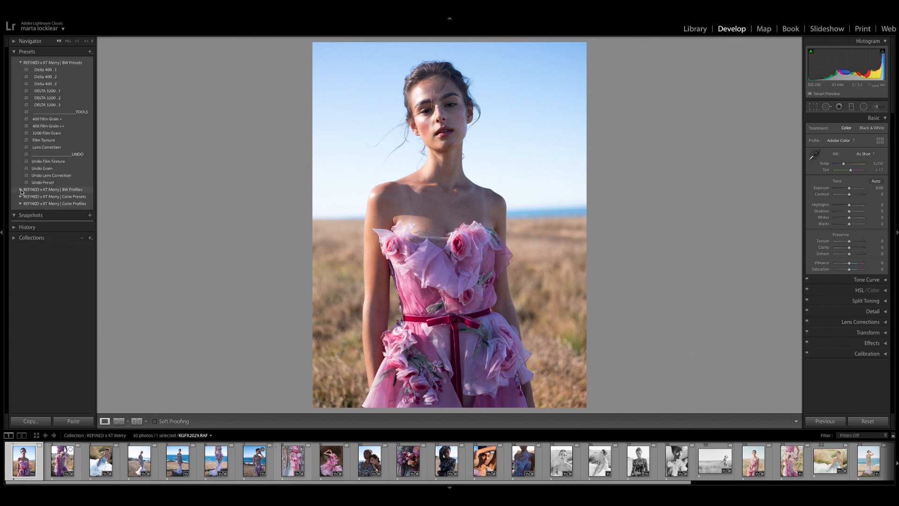
pyautogui.click(21, 190)
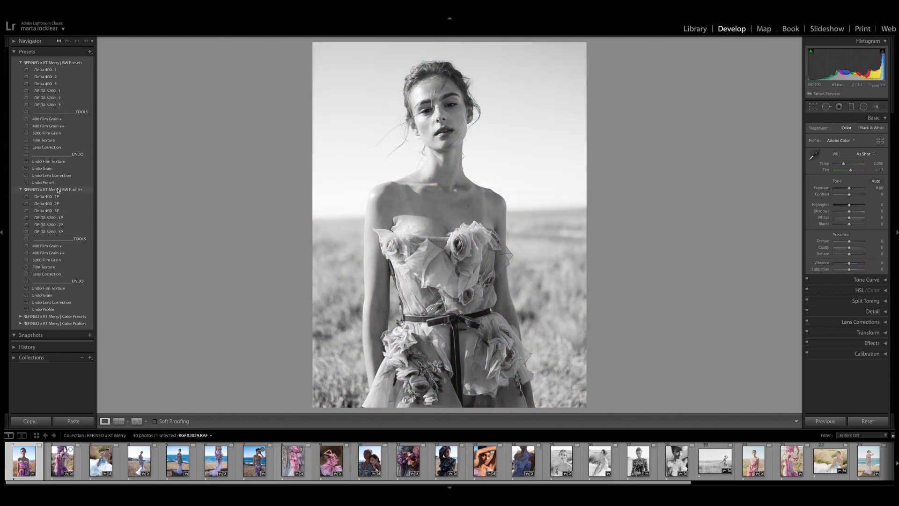
pyautogui.click(61, 70)
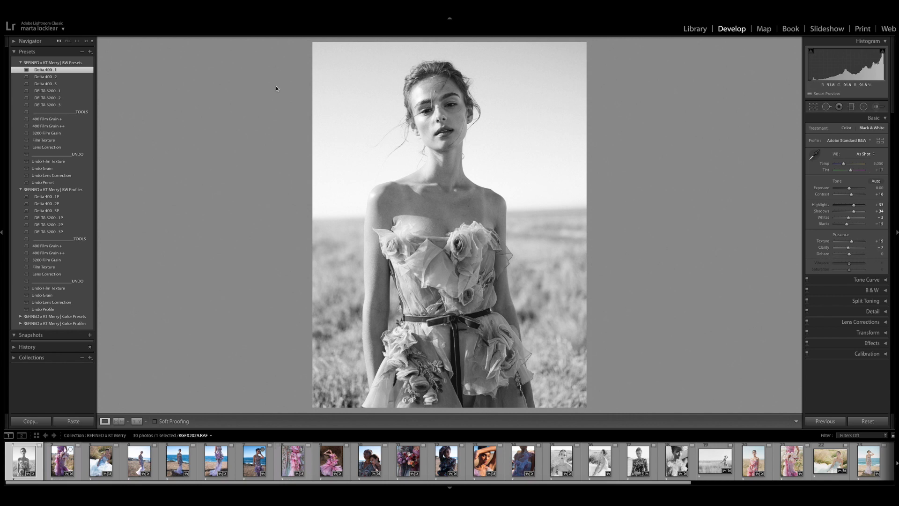
pyautogui.click(45, 197)
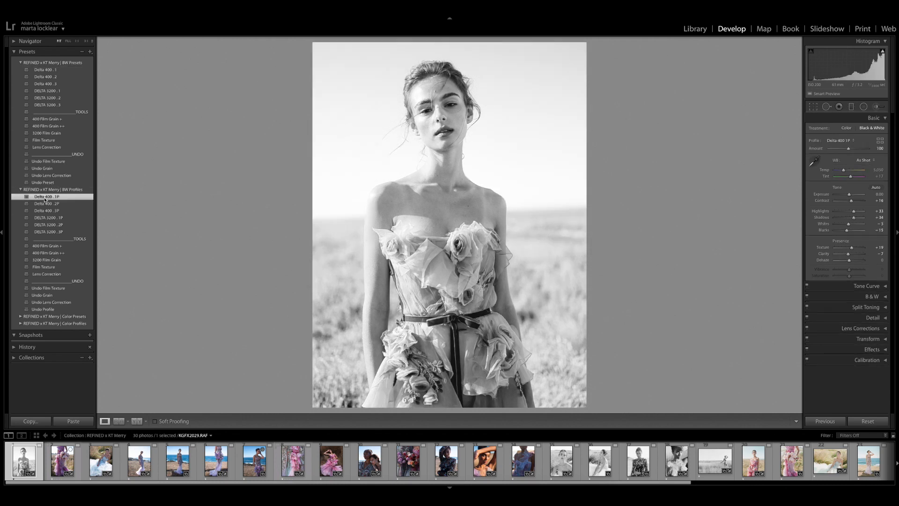
pyautogui.click(868, 421)
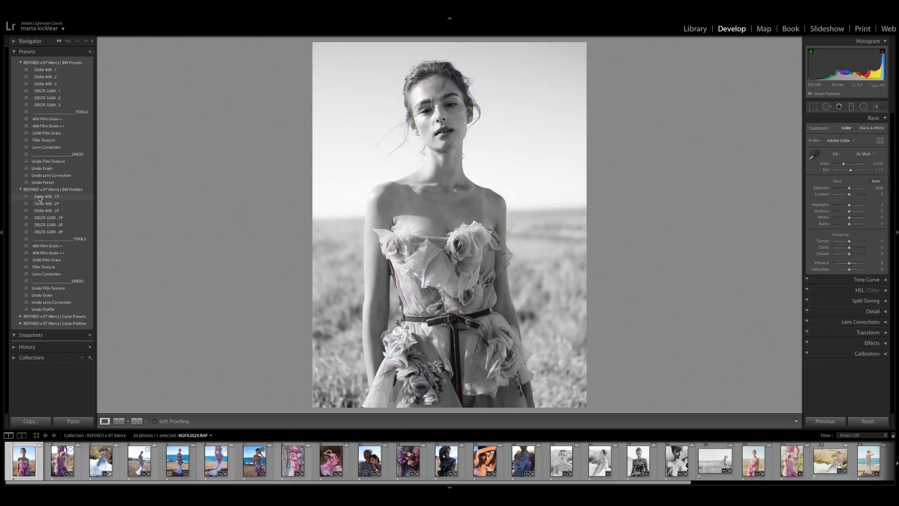
# - Try the Delta 400 . 1P profile with amount 121, exposure +0.25 and contrast -6, and reset the photo
pyautogui.click(40, 197)
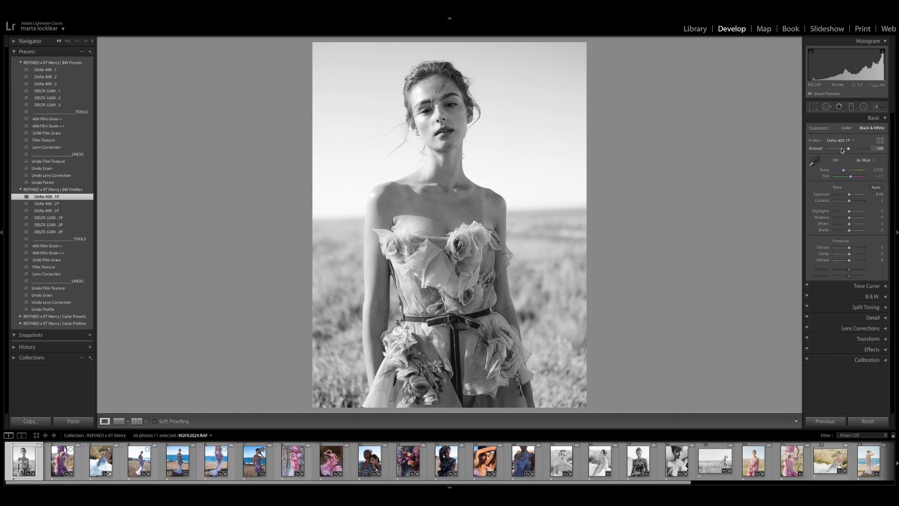
pyautogui.moveTo(850, 149)
pyautogui.mouseDown()
pyautogui.moveTo(838, 149)
pyautogui.moveTo(854, 151)
pyautogui.mouseUp()
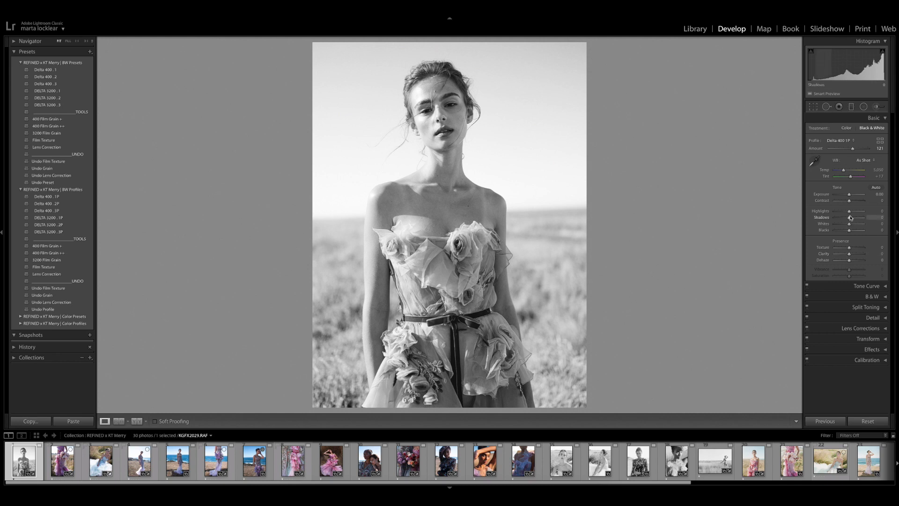
pyautogui.moveTo(850, 202); pyautogui.dragTo(850, 195)
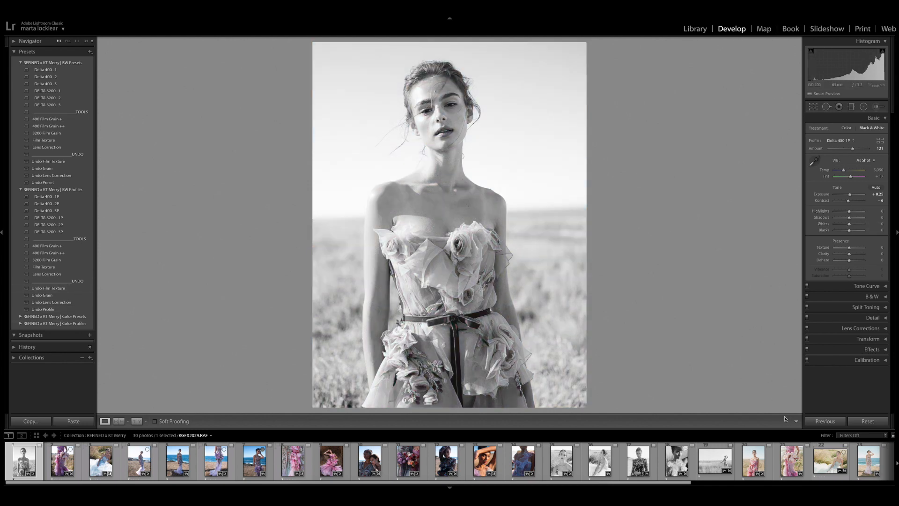
pyautogui.click(866, 423)
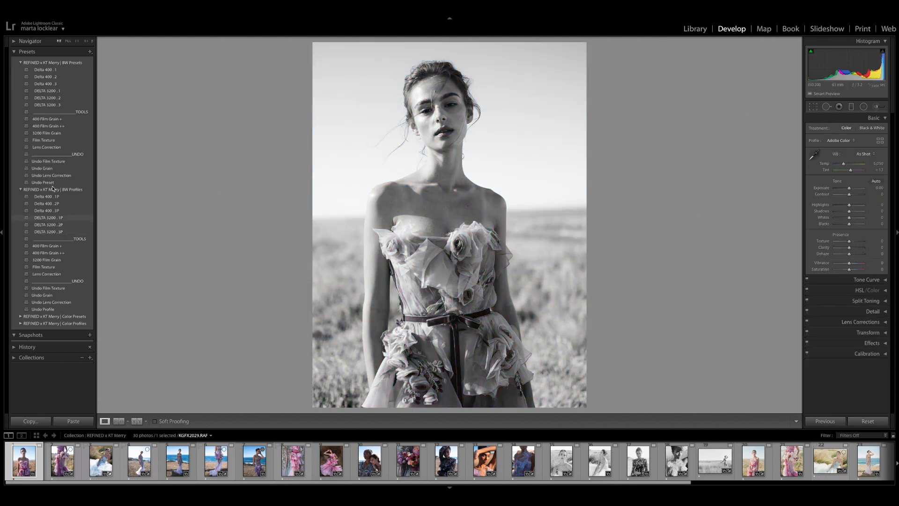
# - Collapse the black-and-white groups, expand the Color Presets group, and try Fuji 400H . 1 and Fuji 400H . 1+ on the portrait
pyautogui.click(20, 62)
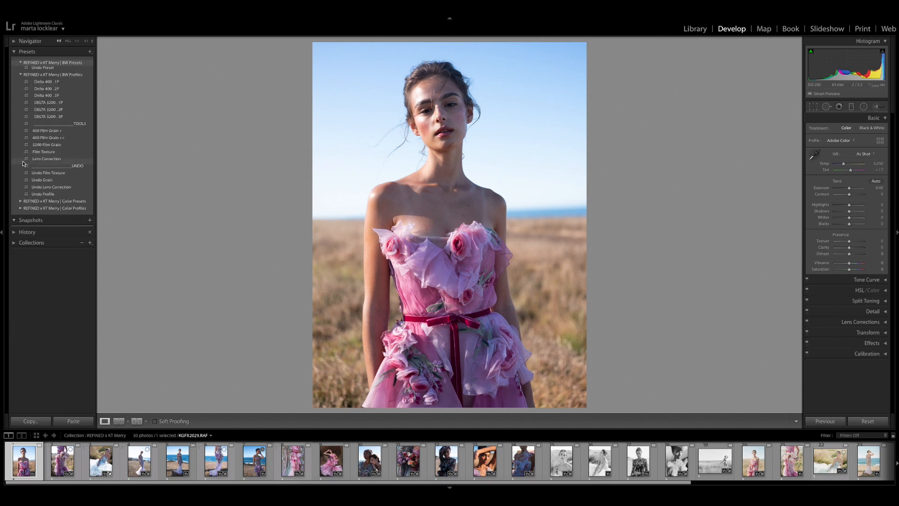
pyautogui.click(21, 69)
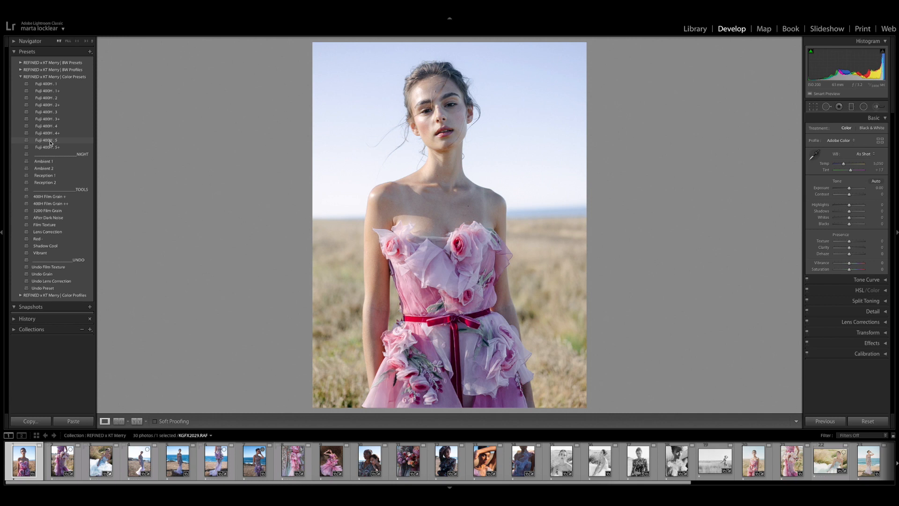
pyautogui.click(49, 85)
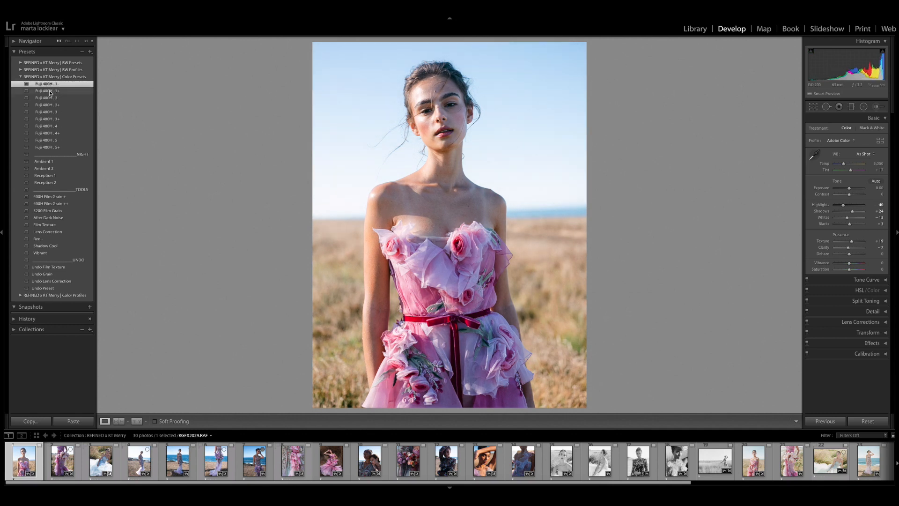
pyautogui.click(49, 91)
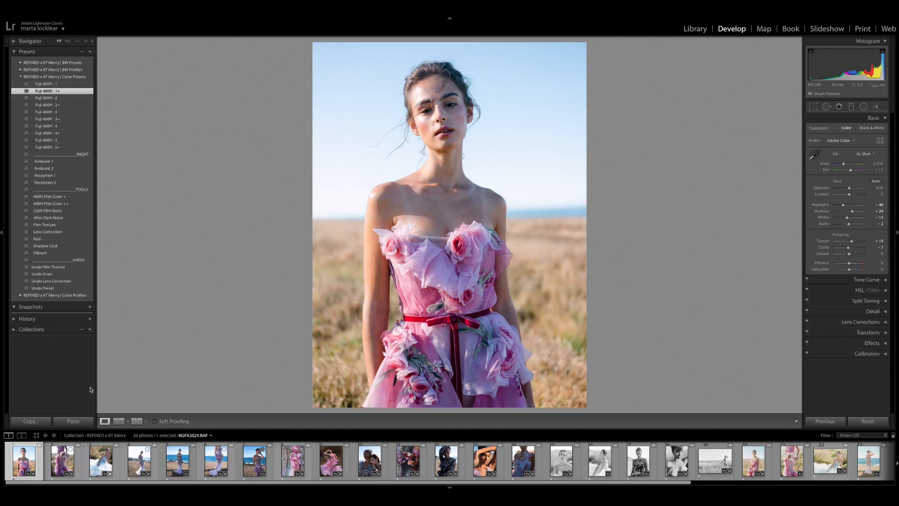
# - Switch to the Reference view and set the pink-dress field photo 273119_0016.jpg as the reference photo
pyautogui.click(120, 421)
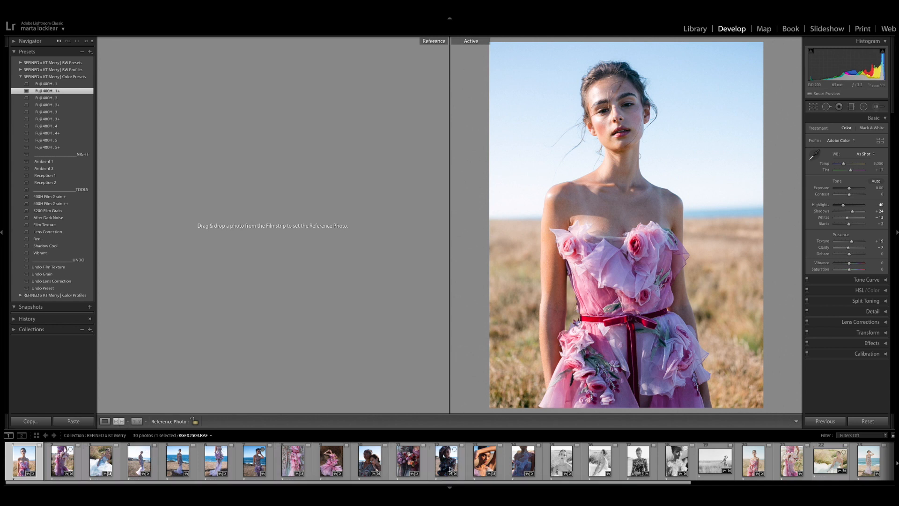
pyautogui.scroll(-1, 723, 461)
pyautogui.scroll(-1, 725, 462)
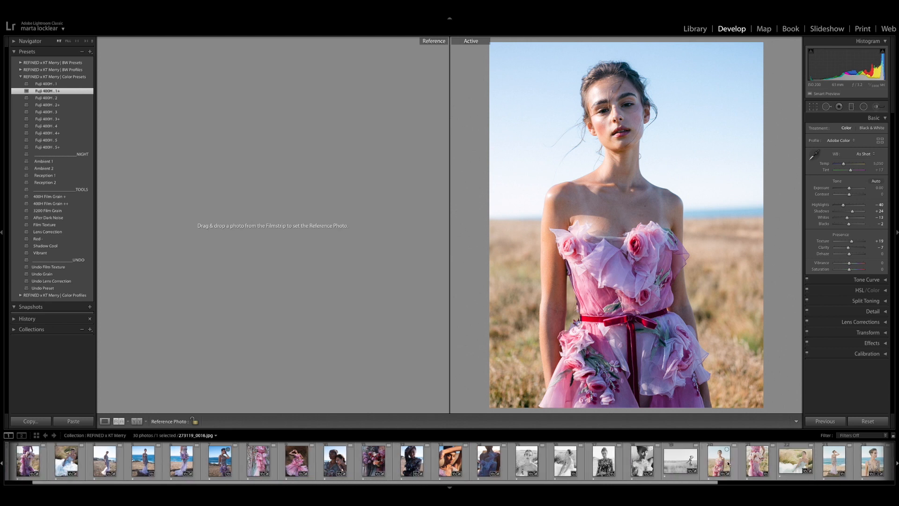
pyautogui.moveTo(721, 465); pyautogui.dragTo(295, 304)
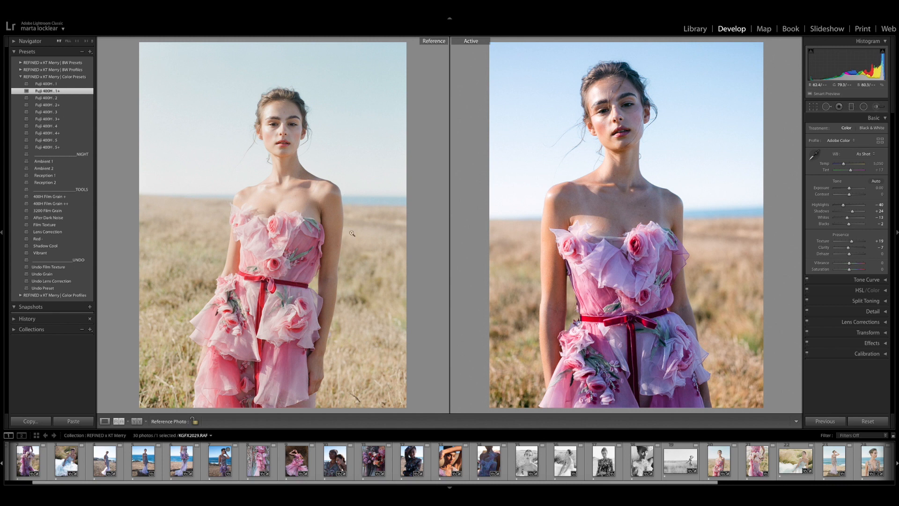
# - Reset the active photo, compare Fuji 400H presets . 1 to . 5 against the reference, and apply Fuji 400H . 4
pyautogui.click(860, 421)
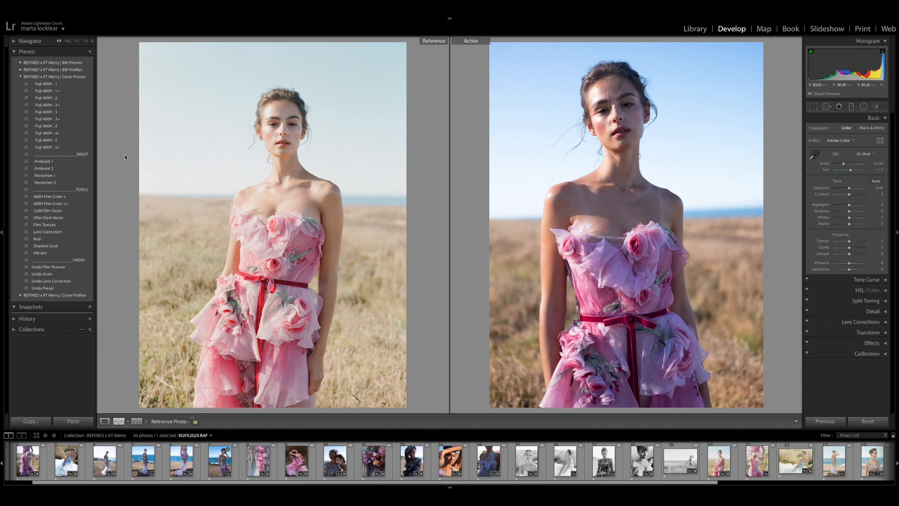
pyautogui.click(55, 84)
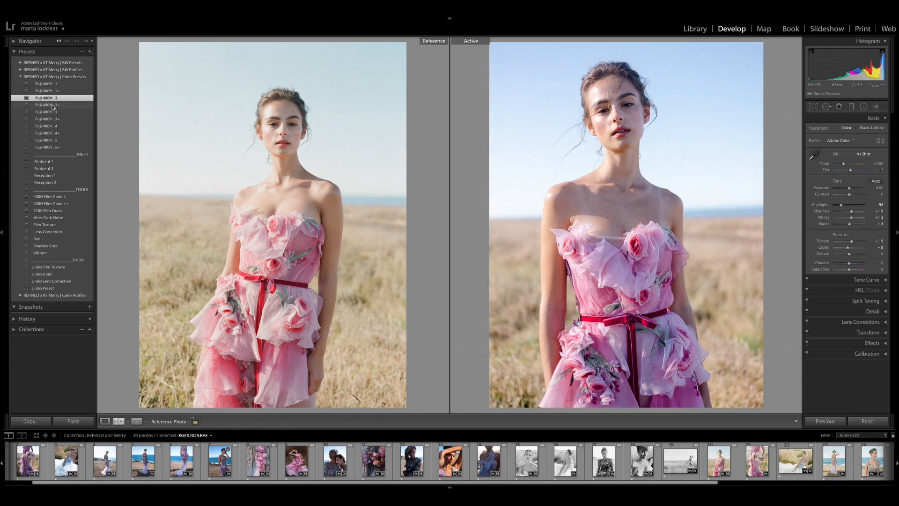
pyautogui.click(52, 113)
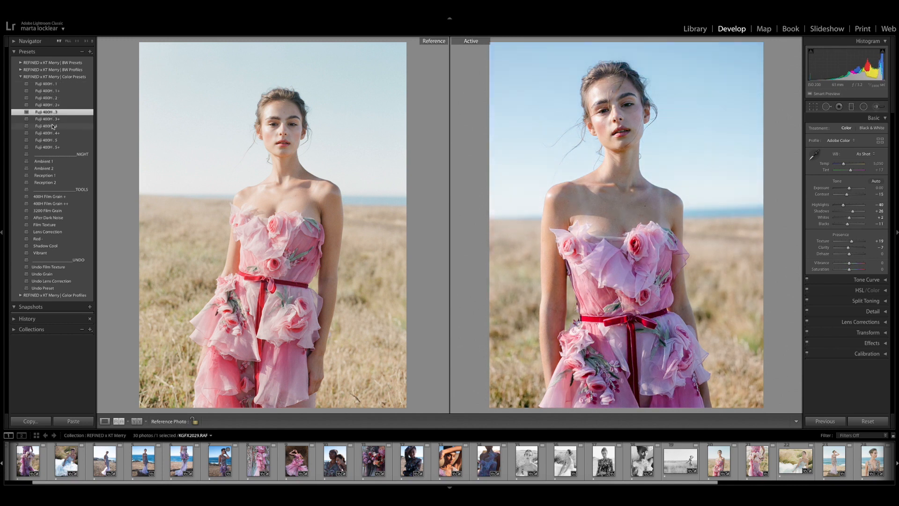
pyautogui.click(51, 127)
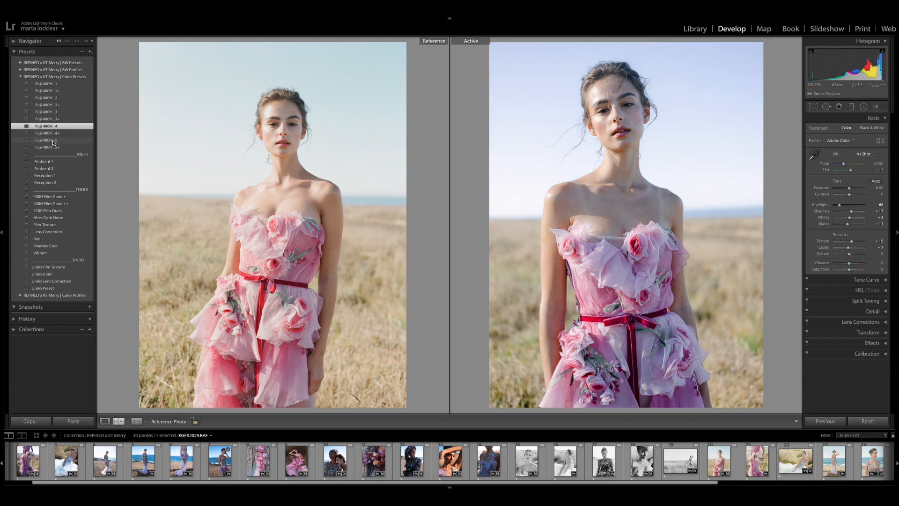
pyautogui.click(54, 140)
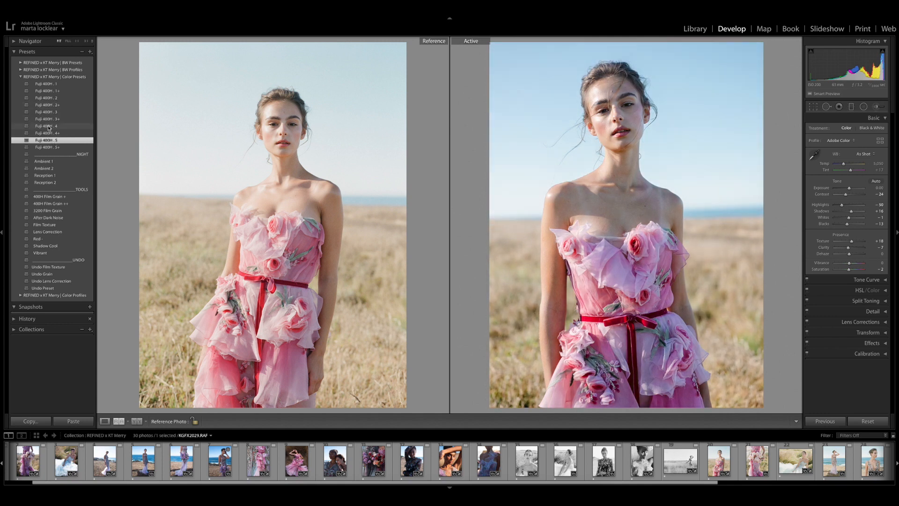
pyautogui.click(49, 127)
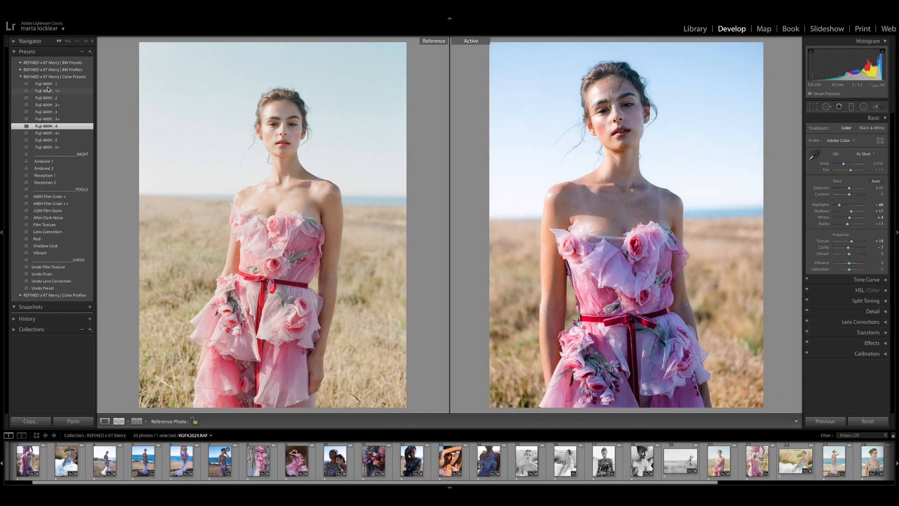
pyautogui.click(49, 113)
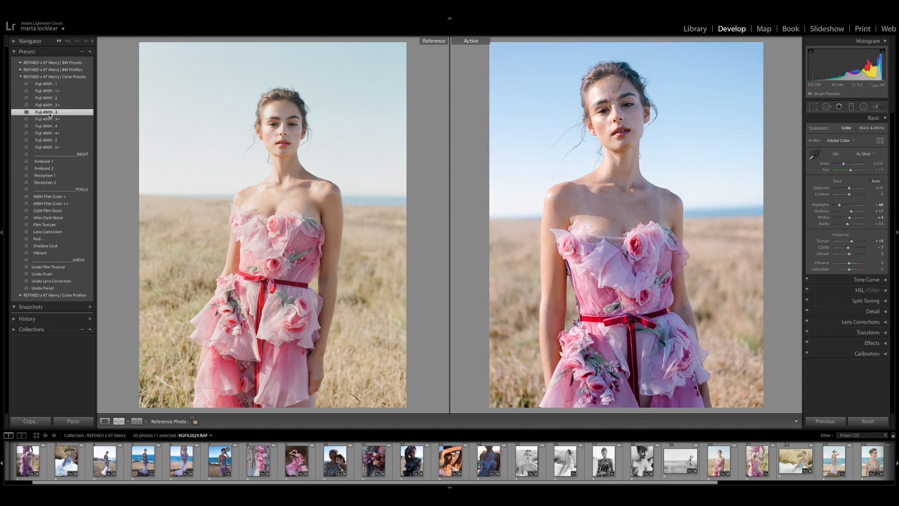
pyautogui.click(54, 99)
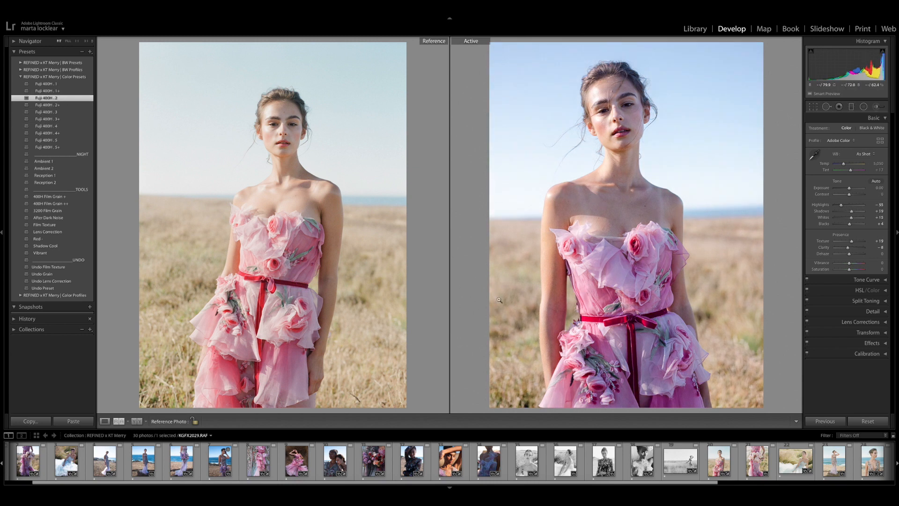
pyautogui.click(47, 126)
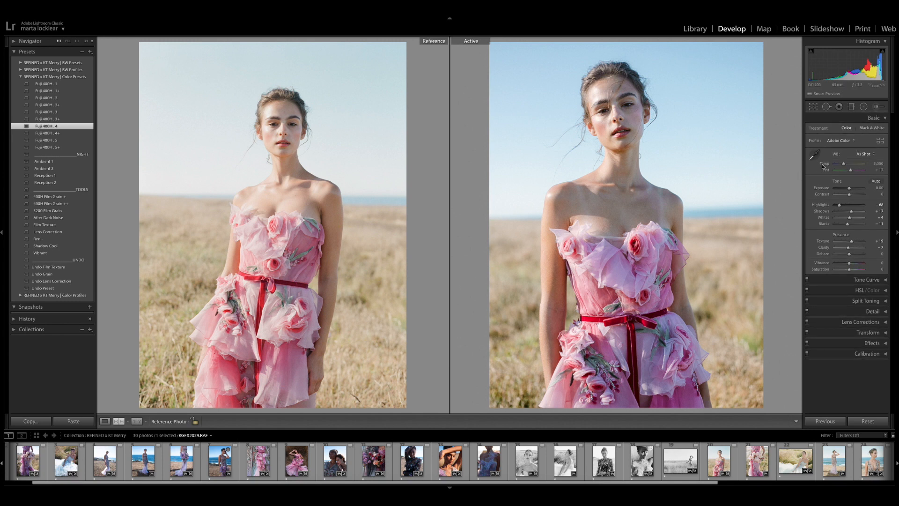
# - Try the Auto and Daylight white balance settings on the active photo and return it to As Shot
pyautogui.click(870, 155)
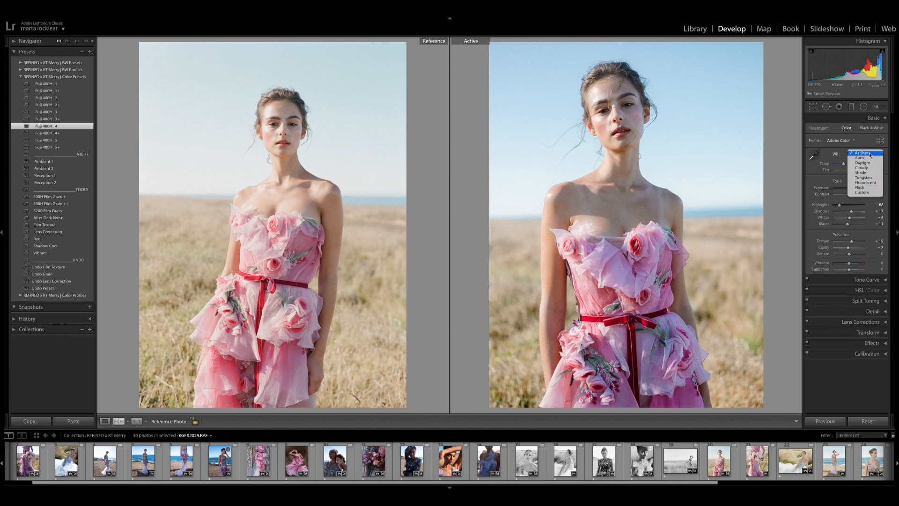
pyautogui.click(870, 155)
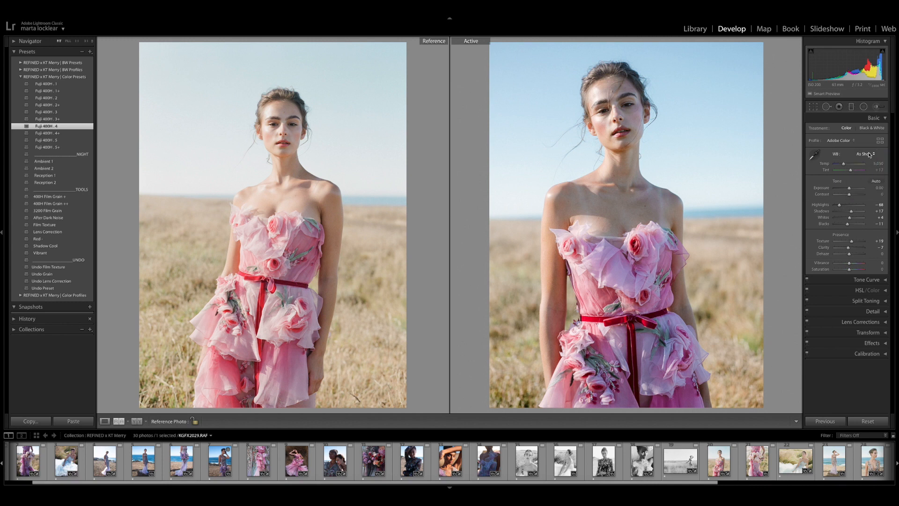
pyautogui.click(869, 155)
pyautogui.click(867, 159)
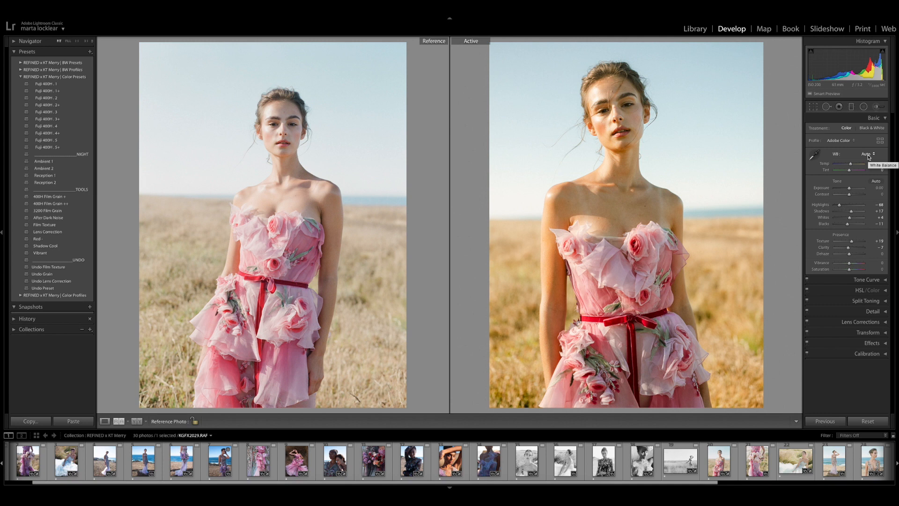
pyautogui.click(869, 156)
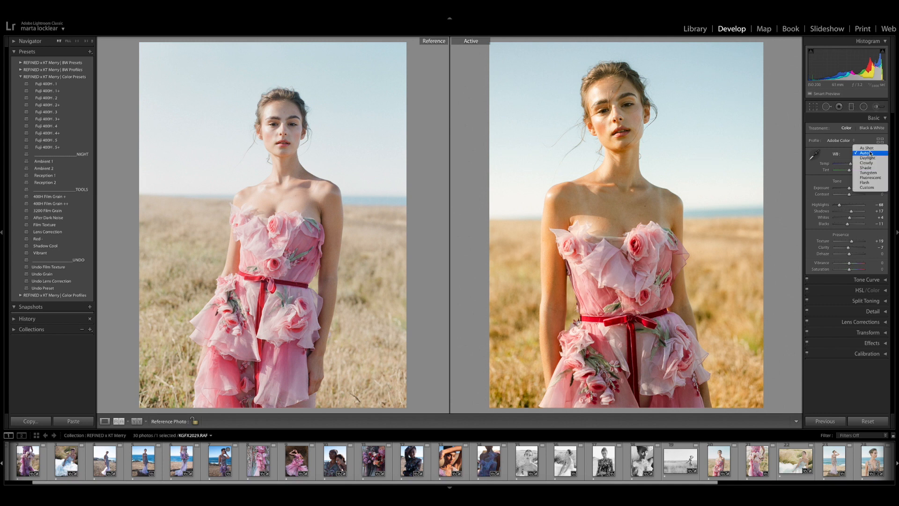
pyautogui.click(870, 158)
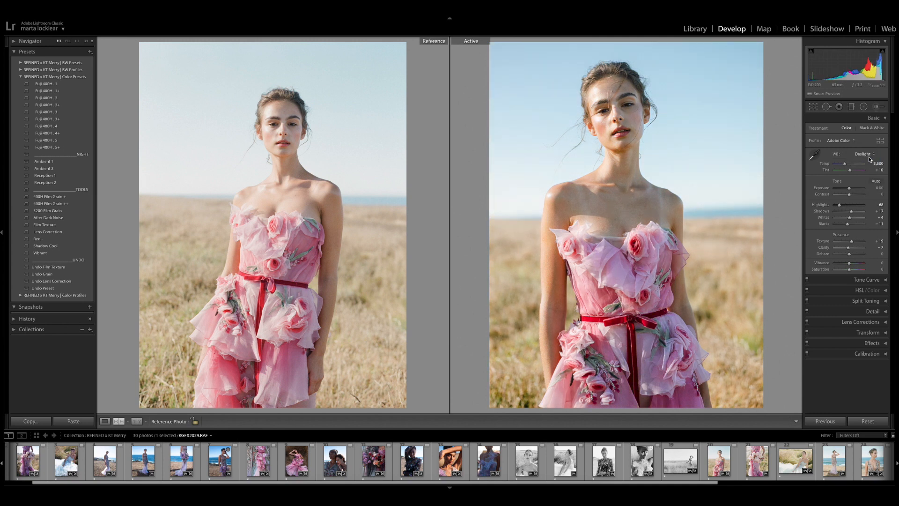
pyautogui.click(870, 155)
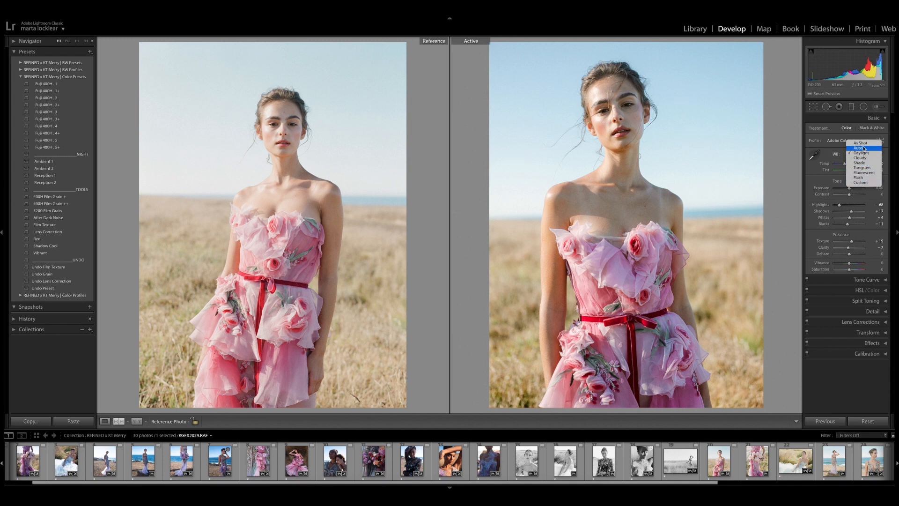
pyautogui.click(866, 143)
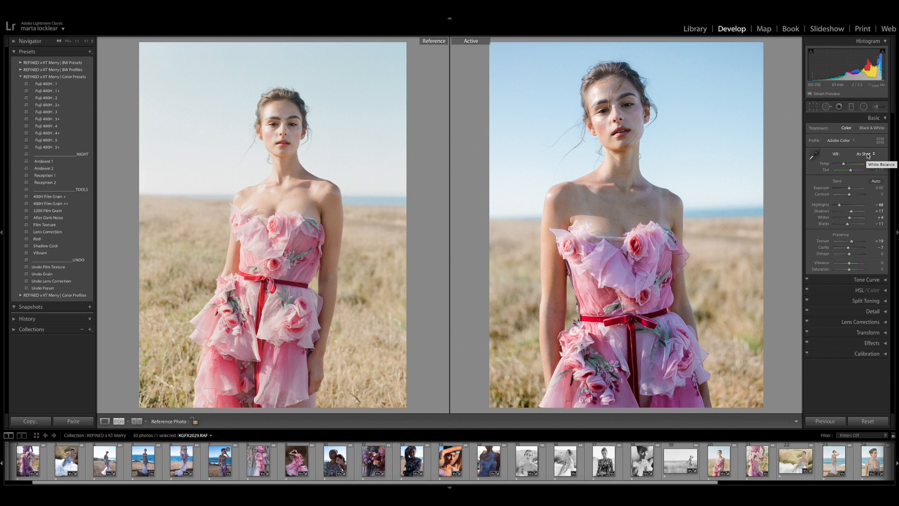
# - Set the active photo's white balance to Daylight with tint +5, exposure to +0.35 and contrast to +1
pyautogui.click(867, 156)
pyautogui.click(865, 162)
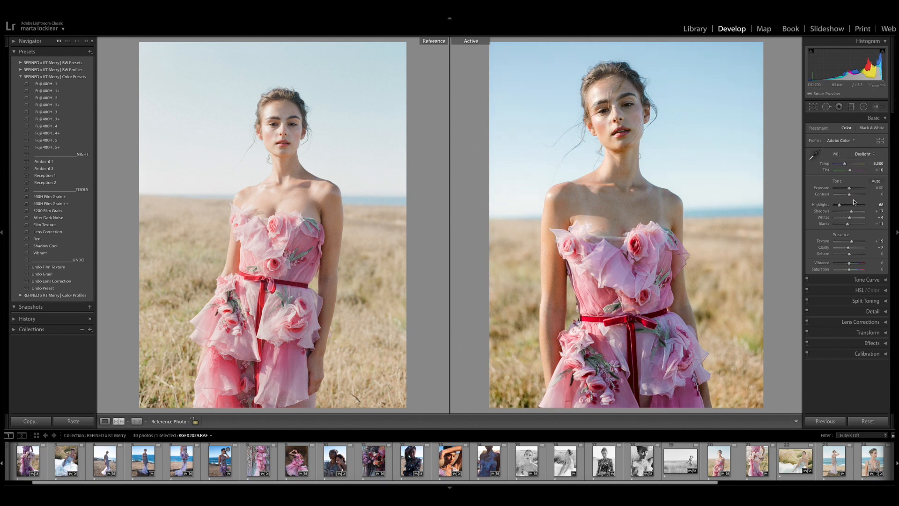
pyautogui.moveTo(849, 189); pyautogui.dragTo(851, 189)
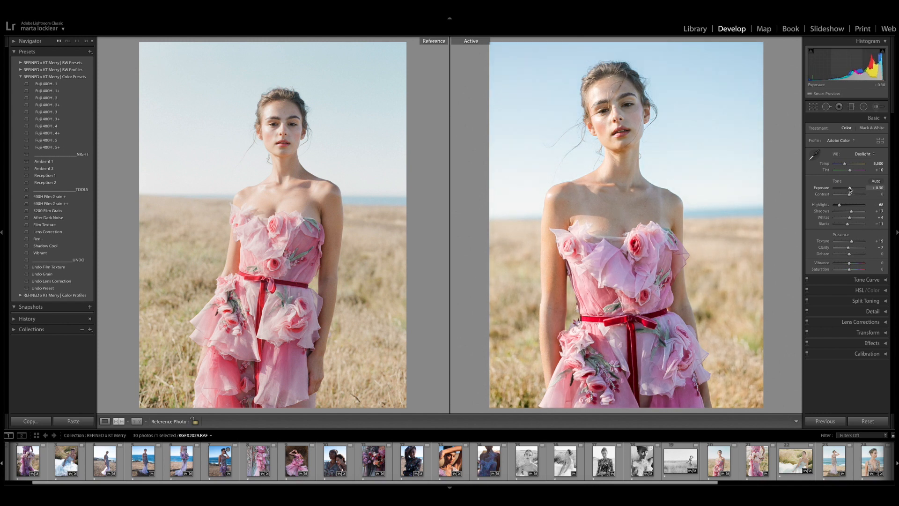
pyautogui.moveTo(850, 189); pyautogui.dragTo(850, 189)
pyautogui.moveTo(850, 195); pyautogui.dragTo(850, 196)
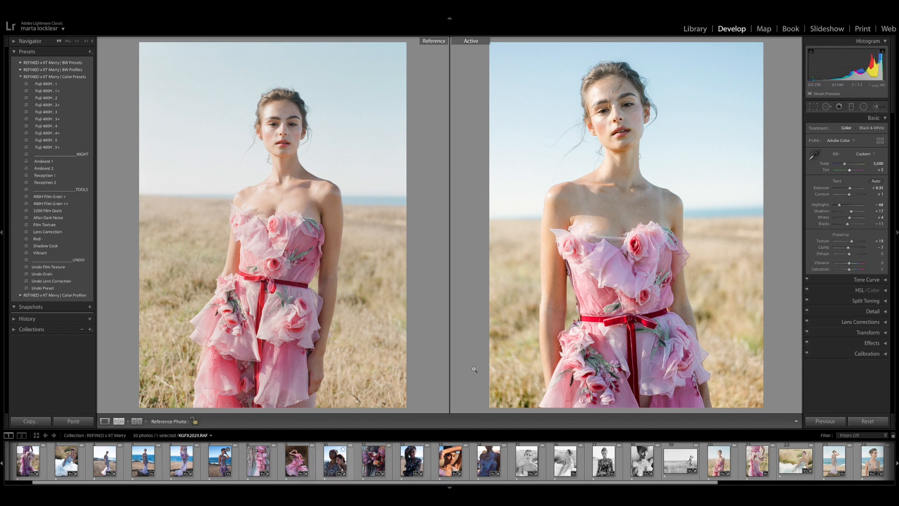
# - Compare the pink-dress portrait's before and after versions side by side and full size, and return to the Reference view
pyautogui.click(136, 421)
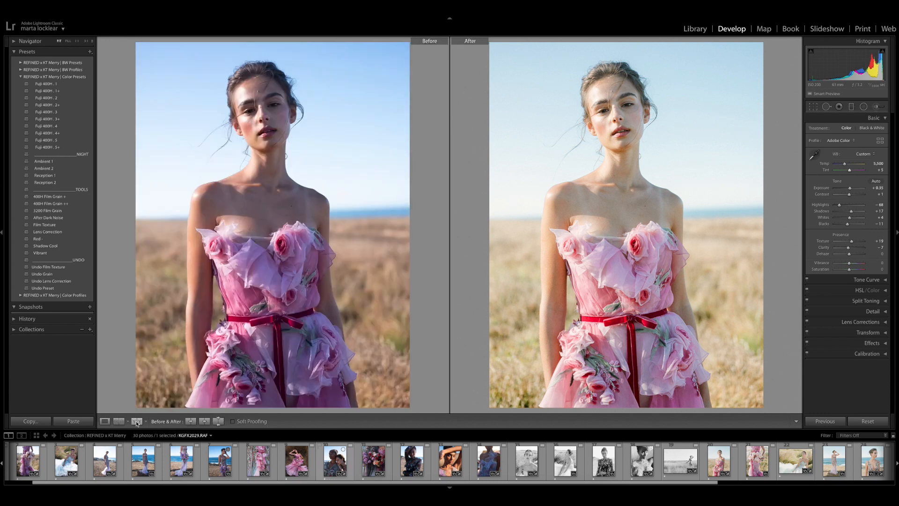
pyautogui.press('\\')
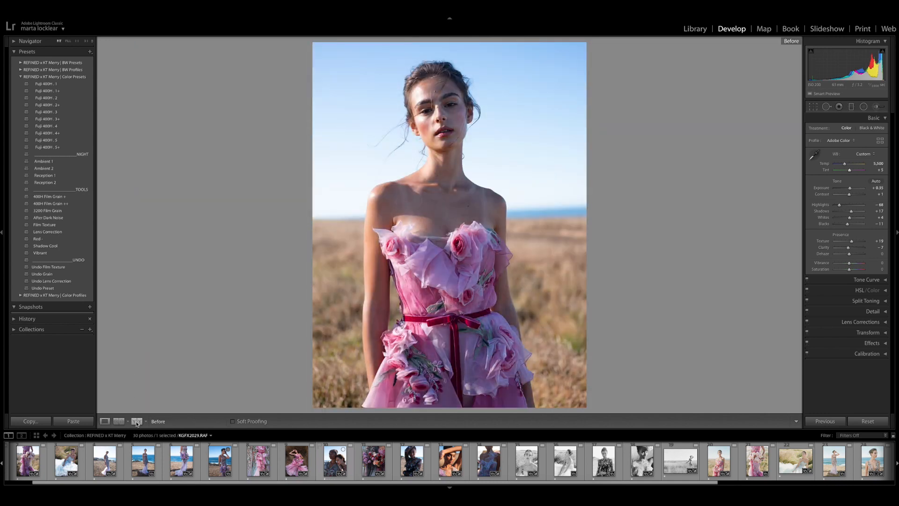
pyautogui.press('\\')
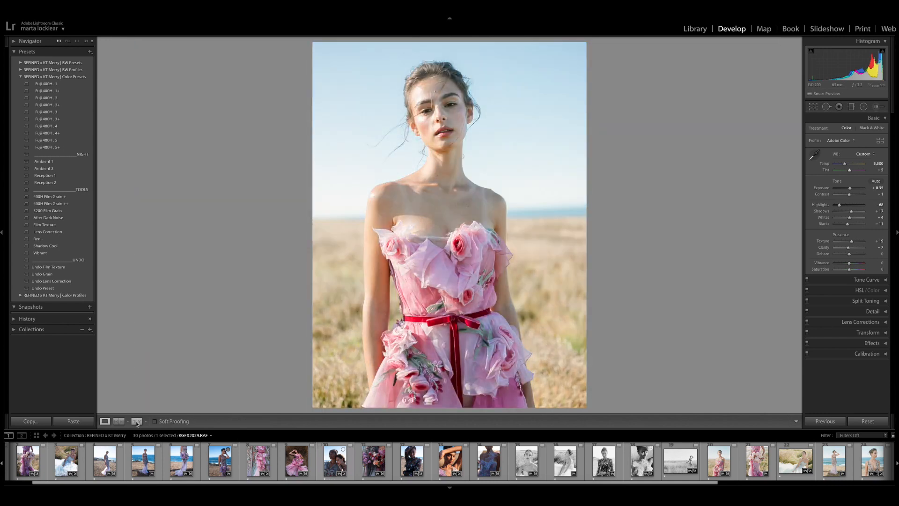
pyautogui.click(119, 422)
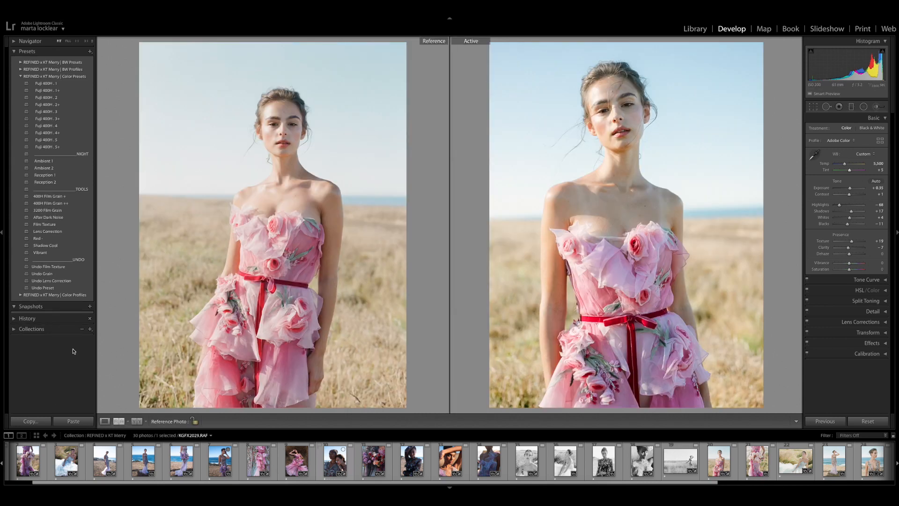
# - Make the two-women photo KGFX2407.RAF the active photo and set 273141_0014.jpg as the reference photo
pyautogui.click(335, 460)
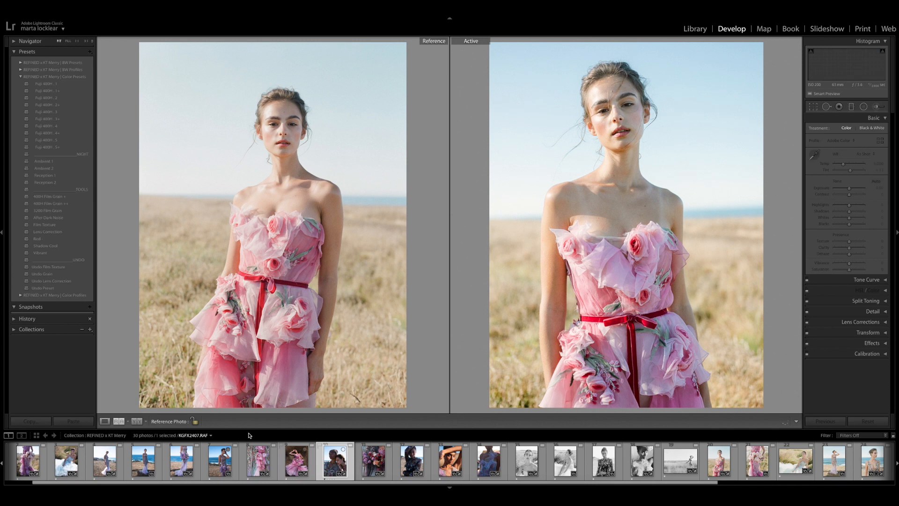
pyautogui.scroll(-2, 465, 461)
pyautogui.scroll(-3, 464, 461)
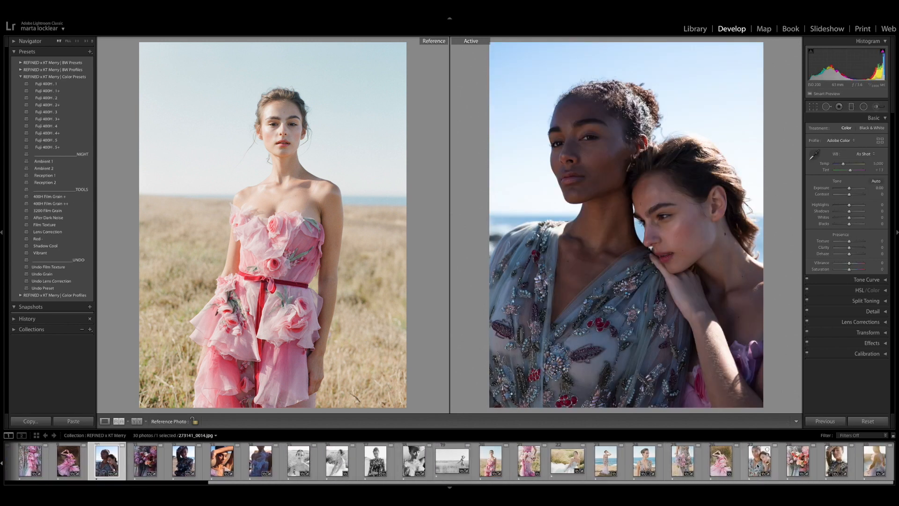
pyautogui.moveTo(758, 463); pyautogui.dragTo(312, 326)
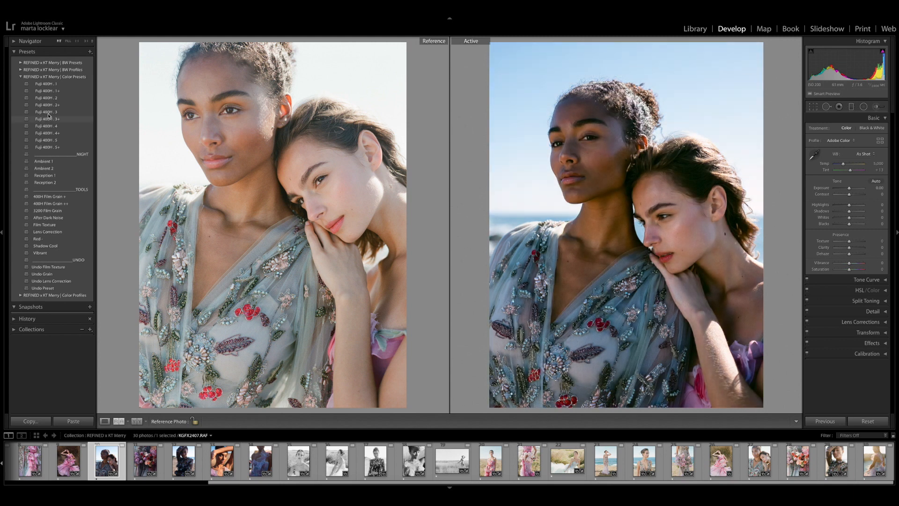
# - Apply the Fuji 400H . 1 preset to the active two-women photo and raise its exposure to +1.05
pyautogui.click(49, 84)
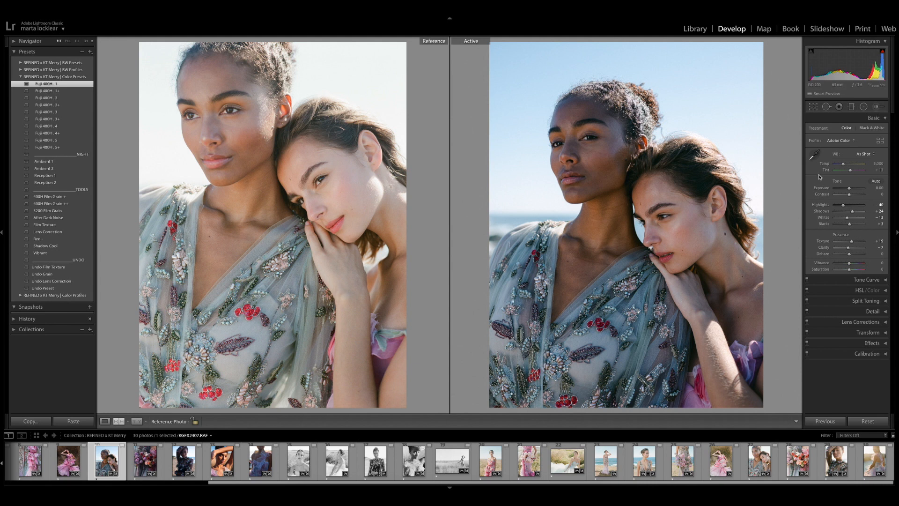
pyautogui.moveTo(849, 188); pyautogui.dragTo(853, 190)
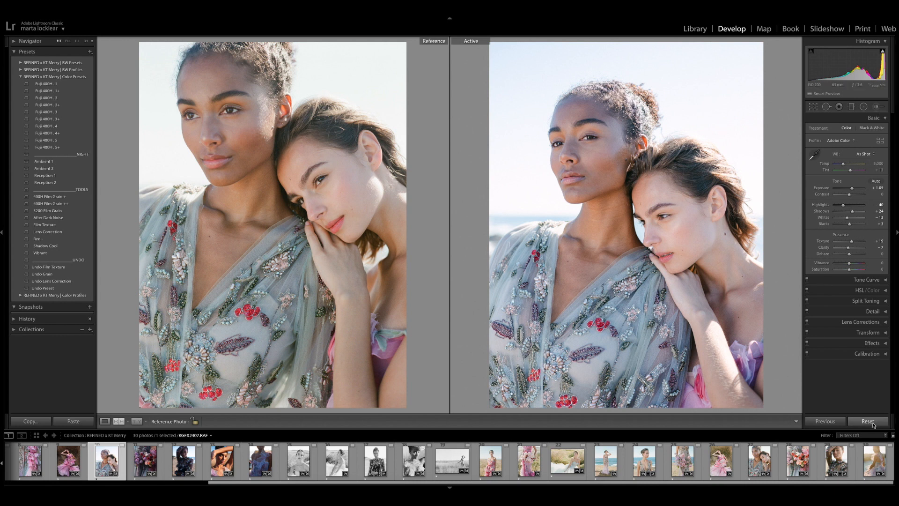
# - Try Auto white balance on the two-women photo and set it to Daylight
pyautogui.click(864, 154)
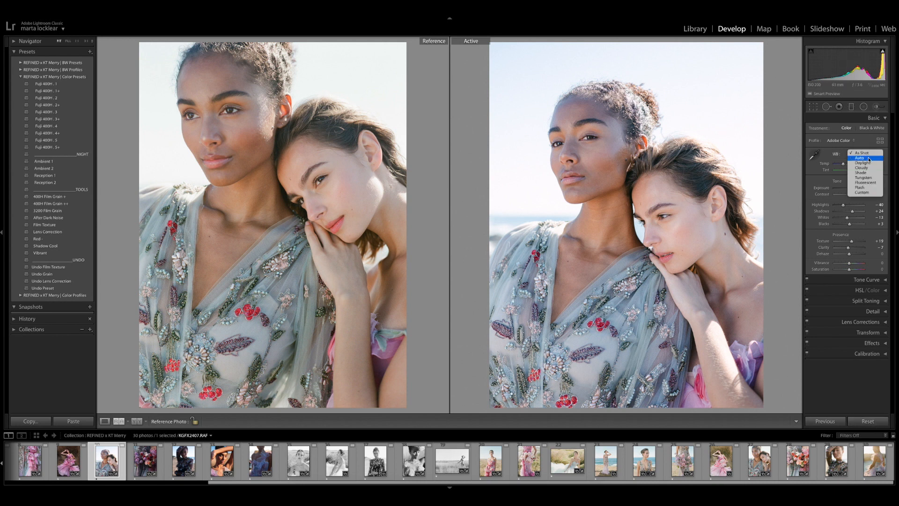
pyautogui.click(870, 159)
pyautogui.click(867, 155)
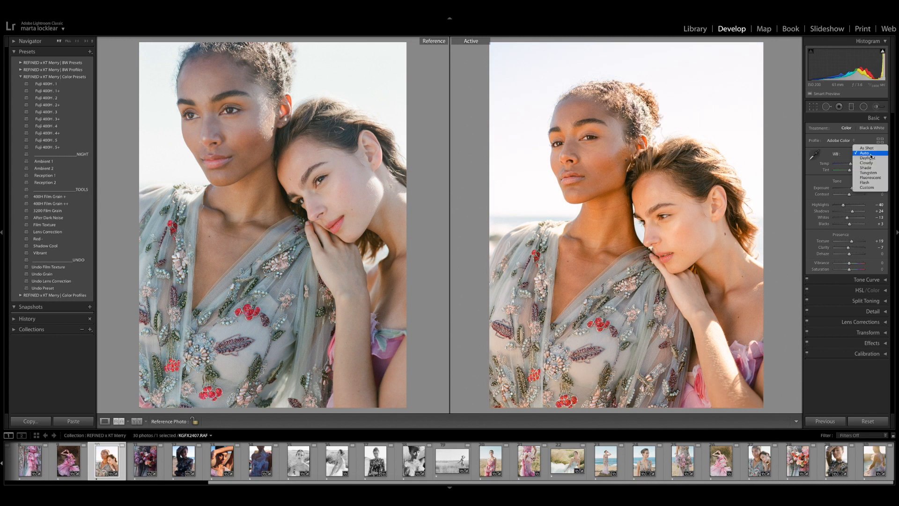
pyautogui.click(869, 158)
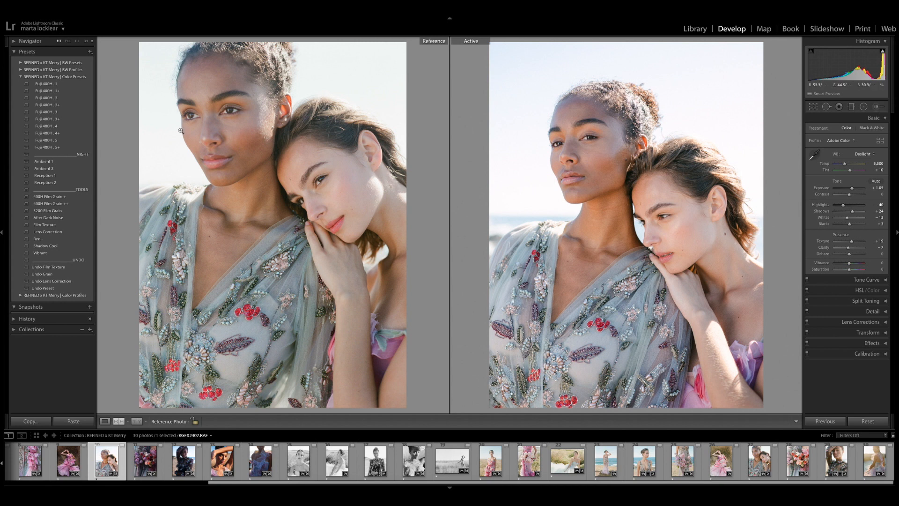
# - Compare Fuji 400H presets . 1, . 1+, . 2, . 3 and . 4 on the two-women photo and apply Fuji 400H . 5
pyautogui.click(53, 85)
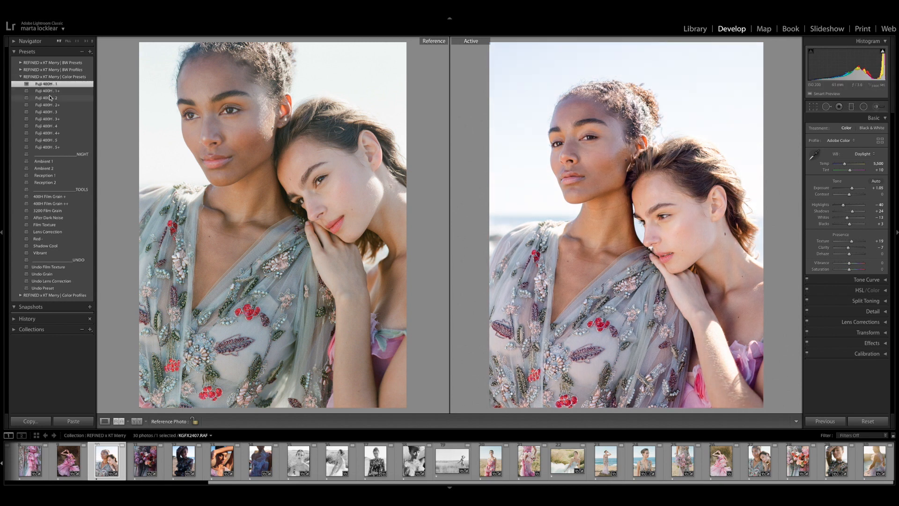
pyautogui.click(52, 92)
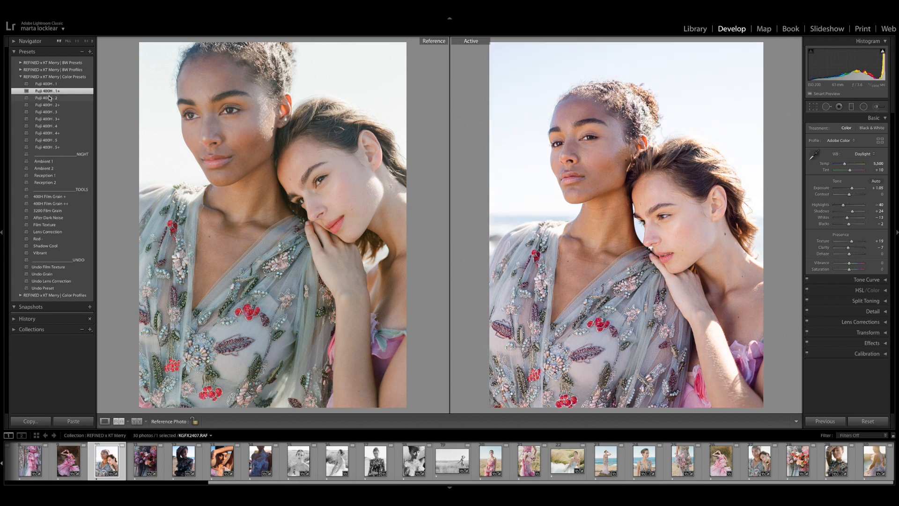
pyautogui.click(52, 98)
pyautogui.click(51, 112)
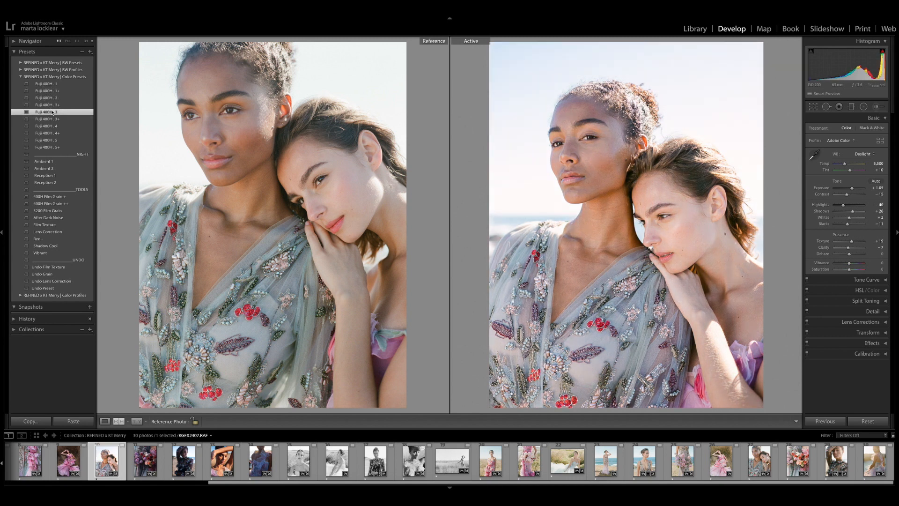
pyautogui.click(57, 126)
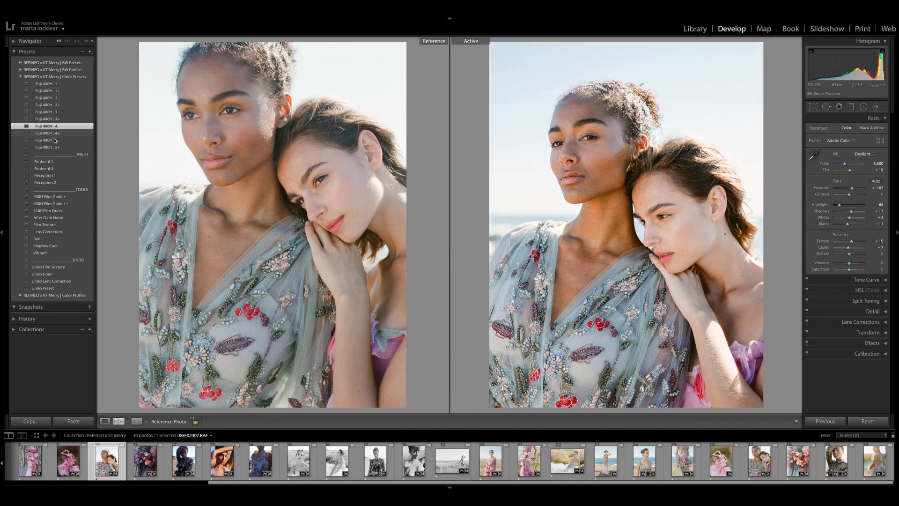
pyautogui.click(55, 141)
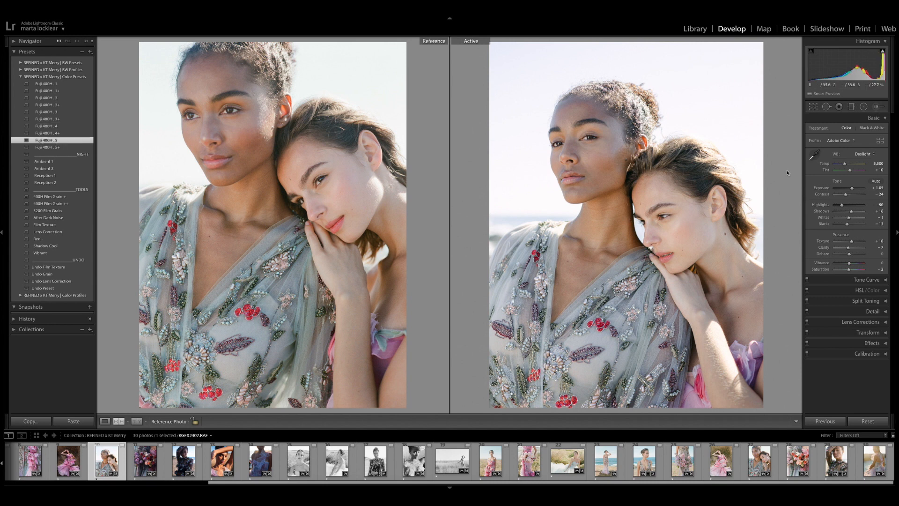
# - Set the two-women photo's exposure to +0.95, temperature to 5,783 and highlights to -73
pyautogui.moveTo(852, 189); pyautogui.dragTo(854, 190)
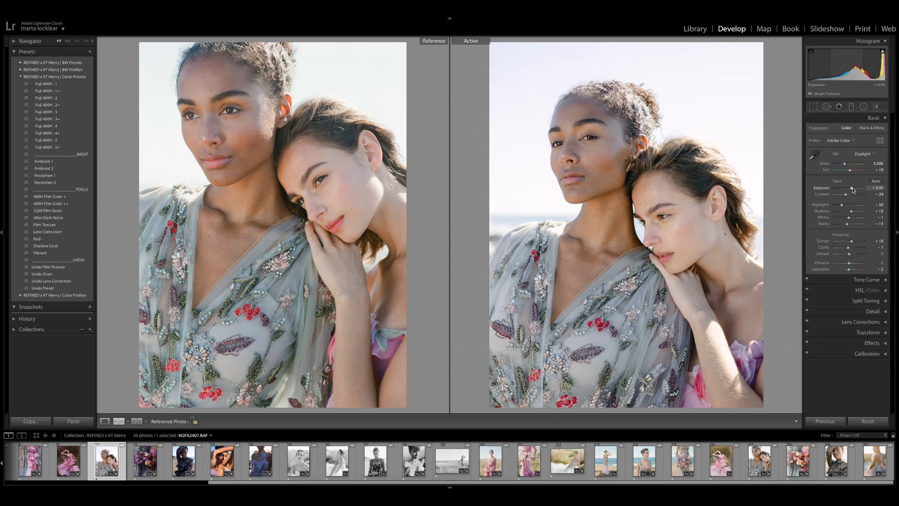
pyautogui.moveTo(845, 166); pyautogui.dragTo(847, 166)
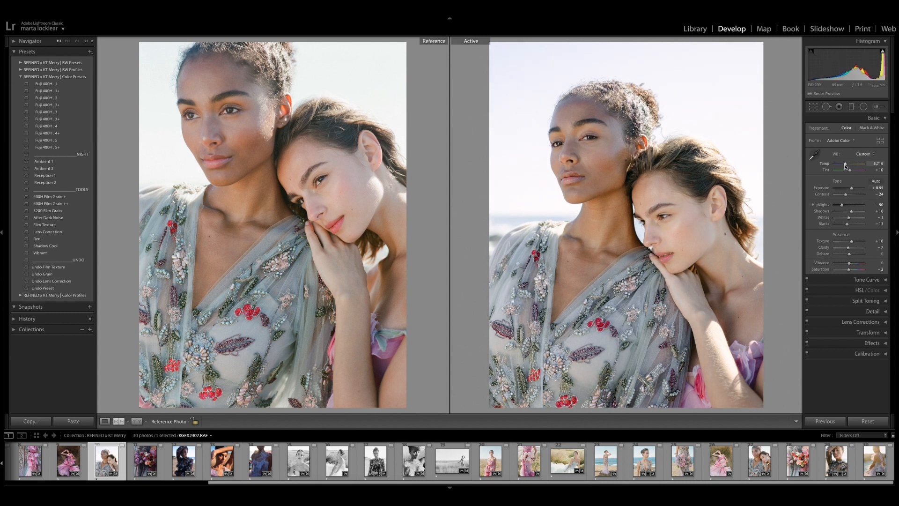
pyautogui.moveTo(846, 166); pyautogui.dragTo(847, 165)
pyautogui.moveTo(843, 205); pyautogui.dragTo(839, 207)
# - Examine the skin tones on the women's faces up close in both the active and reference photos
pyautogui.press('z')
pyautogui.moveTo(603, 203); pyautogui.dragTo(592, 277)
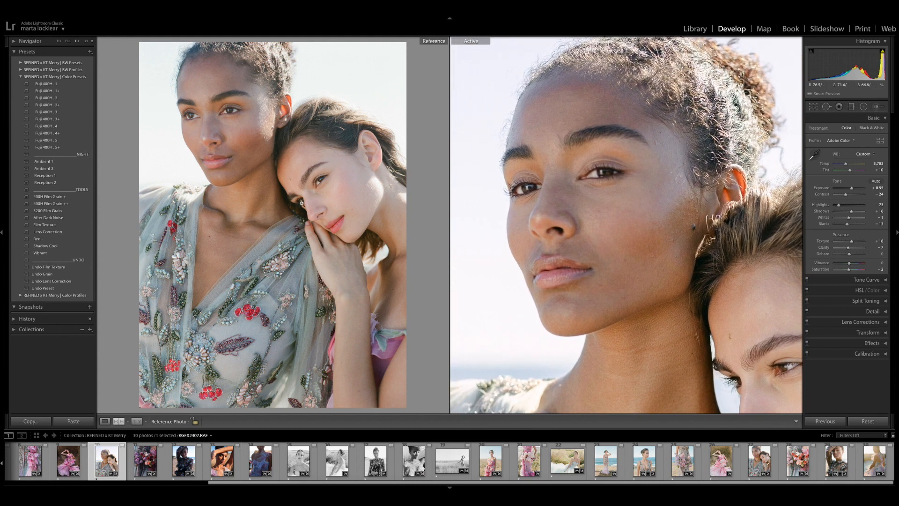
pyautogui.click(251, 174)
pyautogui.moveTo(202, 98); pyautogui.dragTo(279, 239)
pyautogui.moveTo(181, 183); pyautogui.dragTo(226, 179)
pyautogui.moveTo(543, 239); pyautogui.dragTo(554, 217)
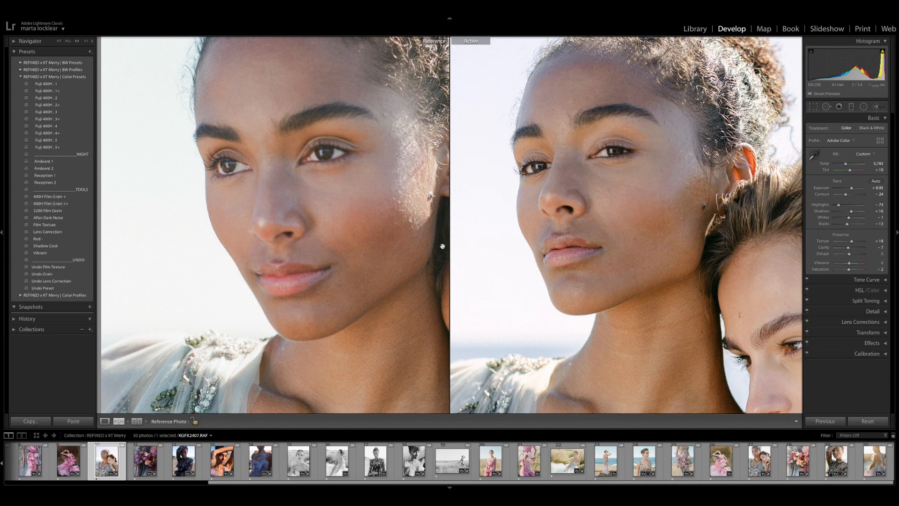
pyautogui.click(289, 257)
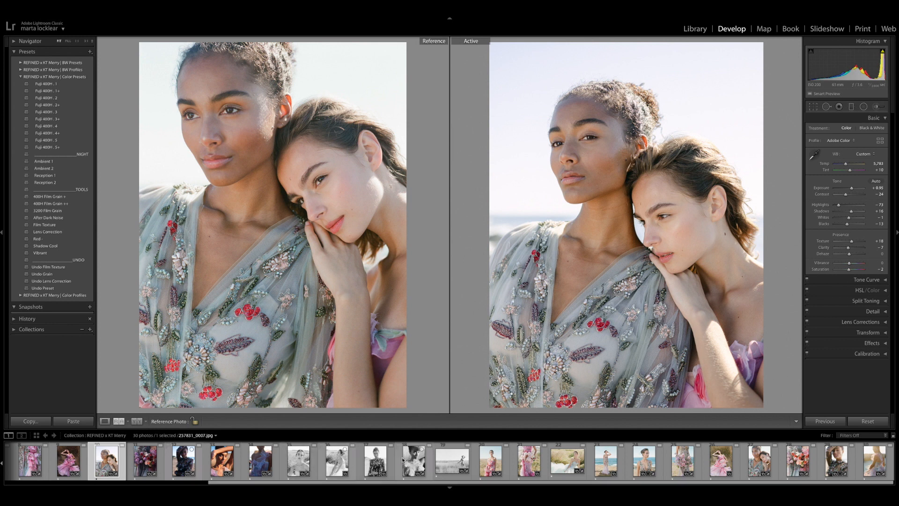
# - Pair KGFX2504.RAF with the black-and-white floral-dress reference photo and apply the Delta 400 . 1 preset from the BW Presets
pyautogui.moveTo(321, 483); pyautogui.dragTo(295, 485)
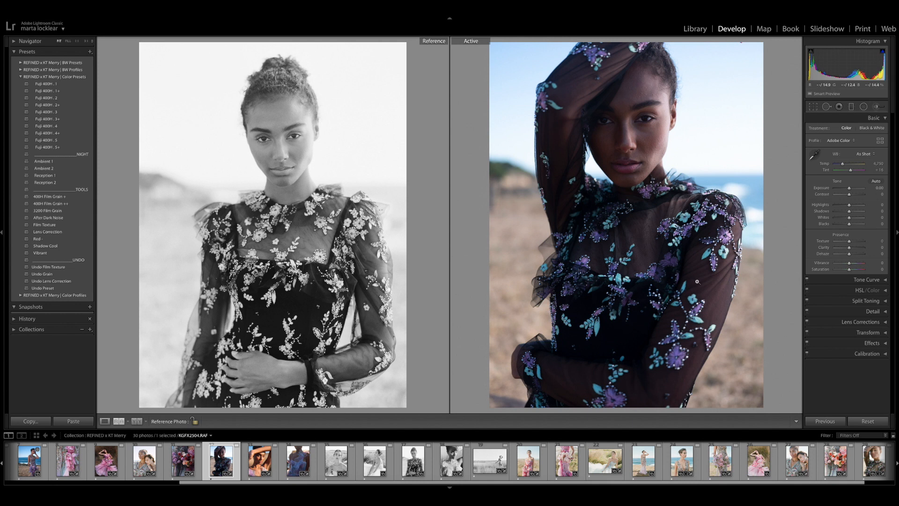
pyautogui.click(20, 76)
pyautogui.click(21, 70)
pyautogui.click(20, 62)
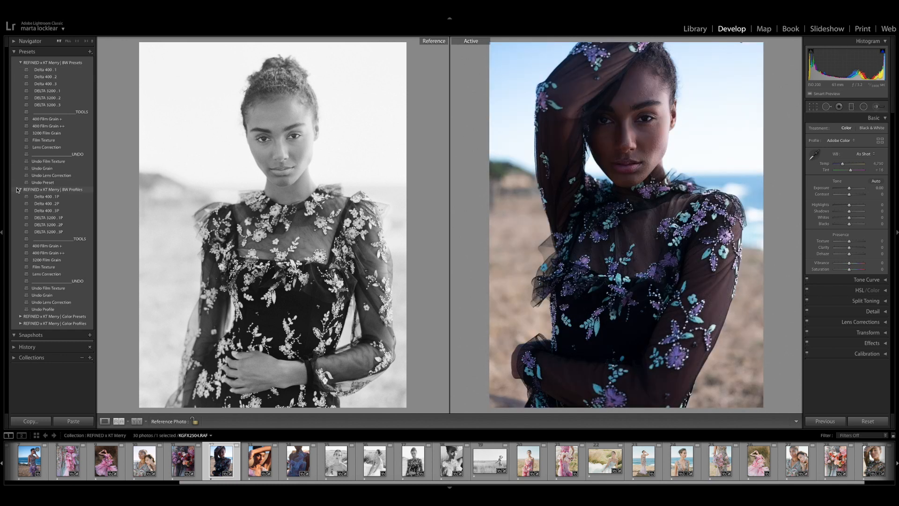
pyautogui.click(50, 71)
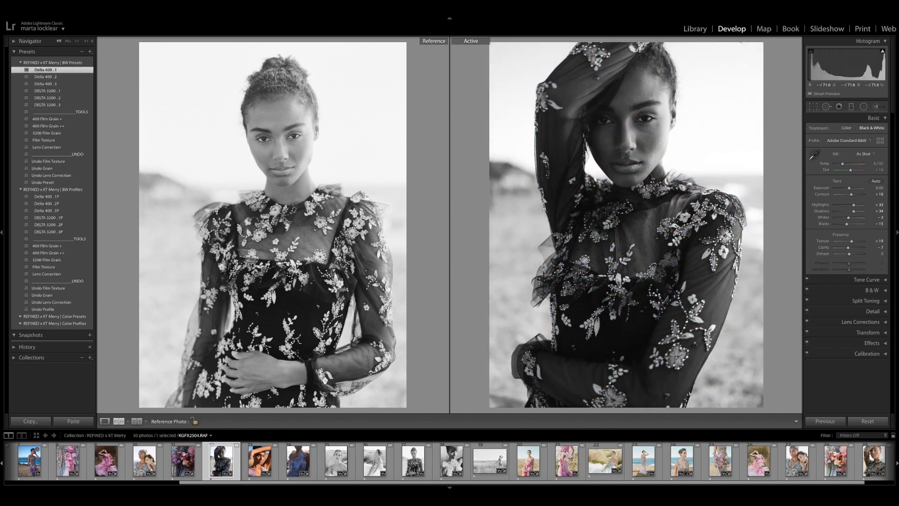
# - Set the black-and-white active photo's exposure to +0.85 and shadows to +54
pyautogui.moveTo(849, 188); pyautogui.dragTo(853, 189)
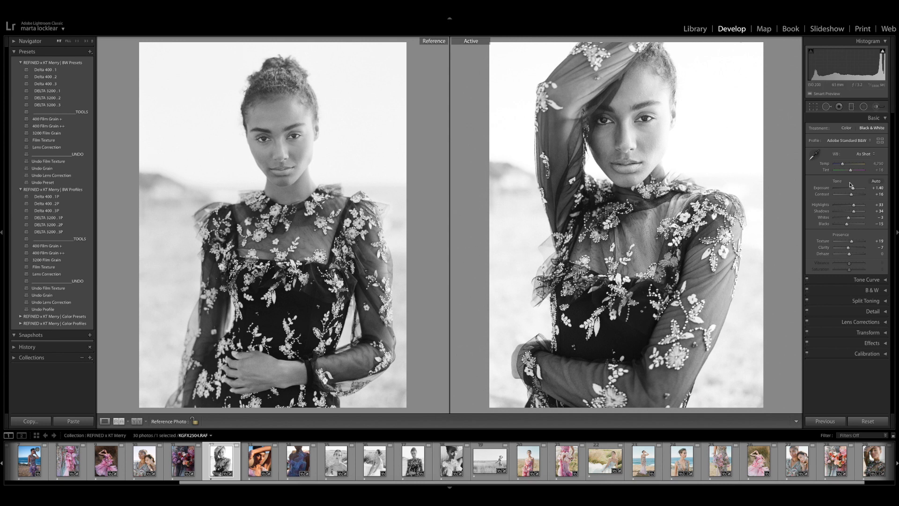
pyautogui.moveTo(854, 189); pyautogui.dragTo(852, 189)
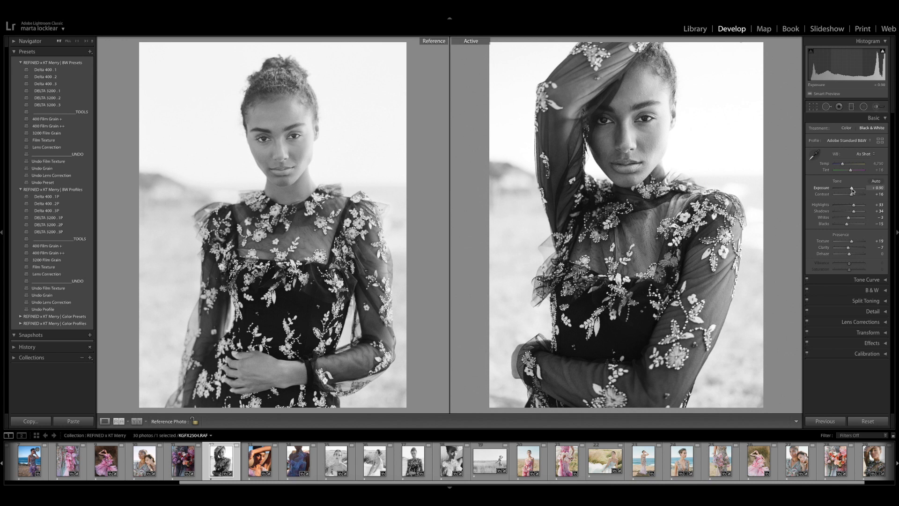
pyautogui.moveTo(853, 191); pyautogui.dragTo(852, 190)
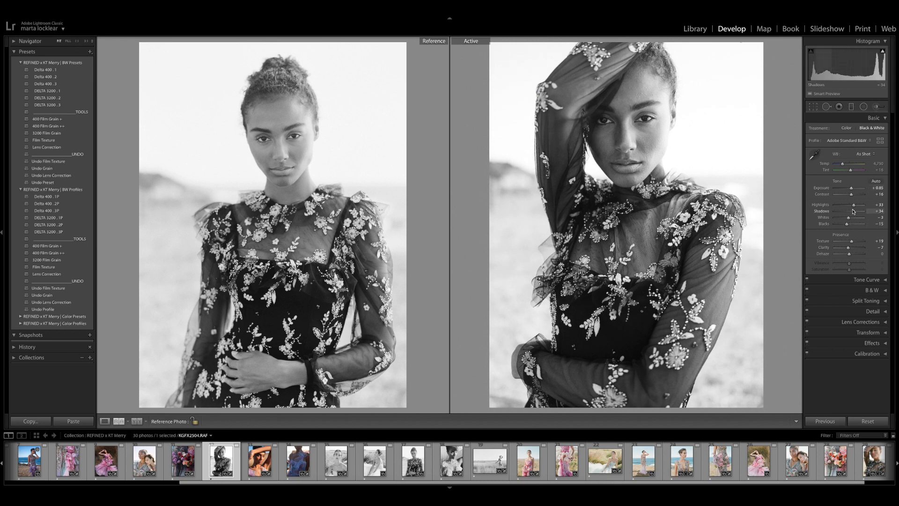
pyautogui.moveTo(854, 213); pyautogui.dragTo(858, 213)
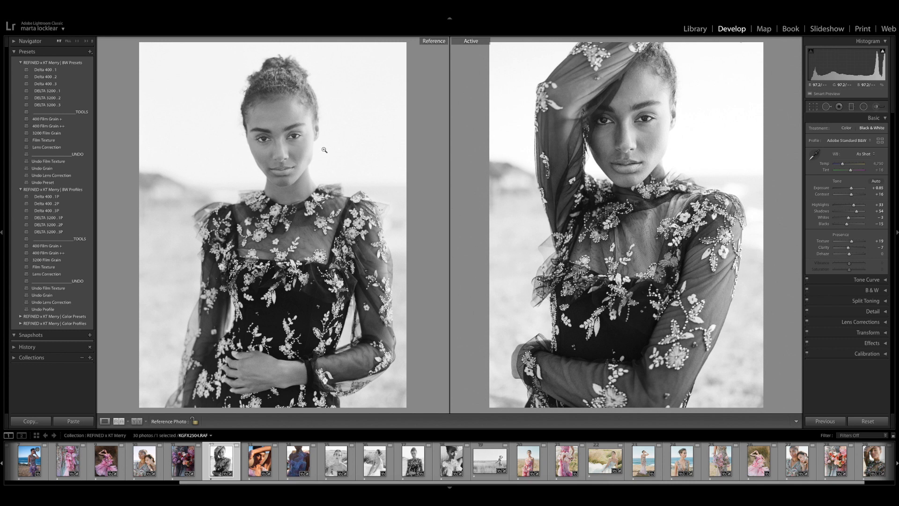
# - Compare the Delta 400 presets . 1, . 2 and . 3 on the active photo and apply DELTA 3200 . 1
pyautogui.click(44, 78)
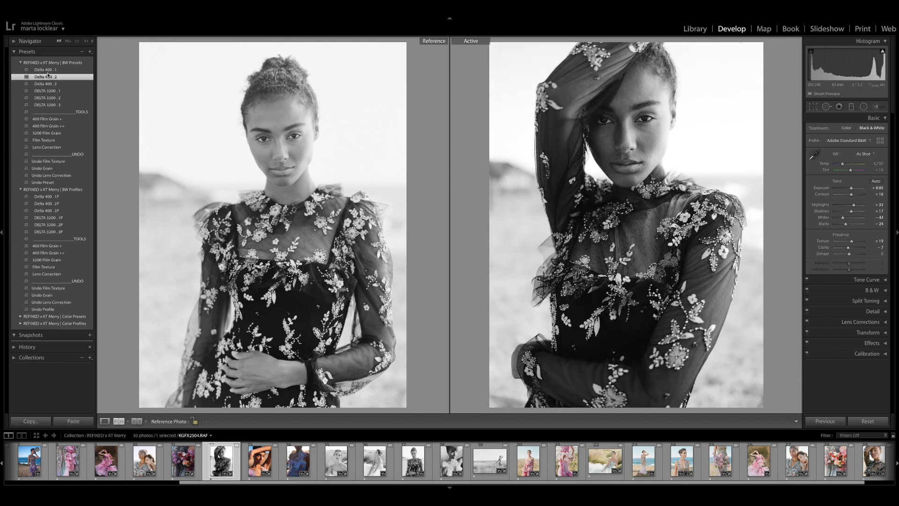
pyautogui.click(52, 71)
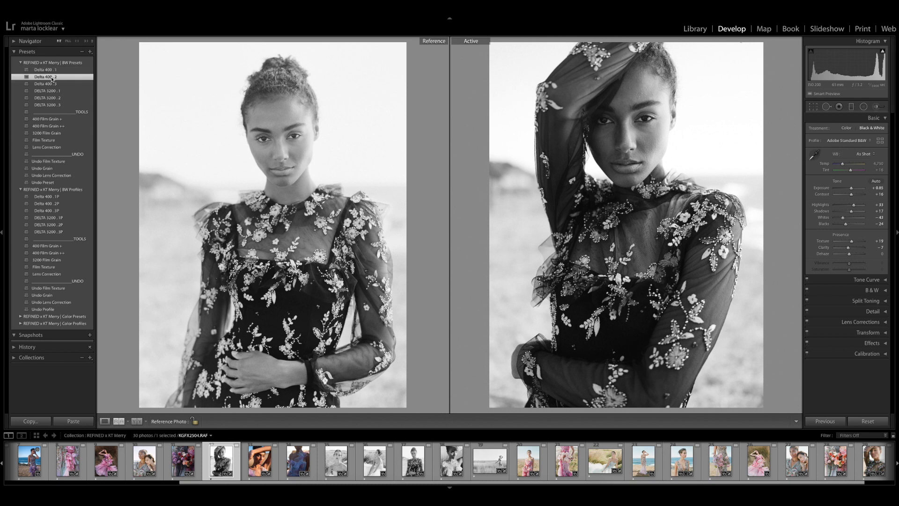
pyautogui.click(53, 84)
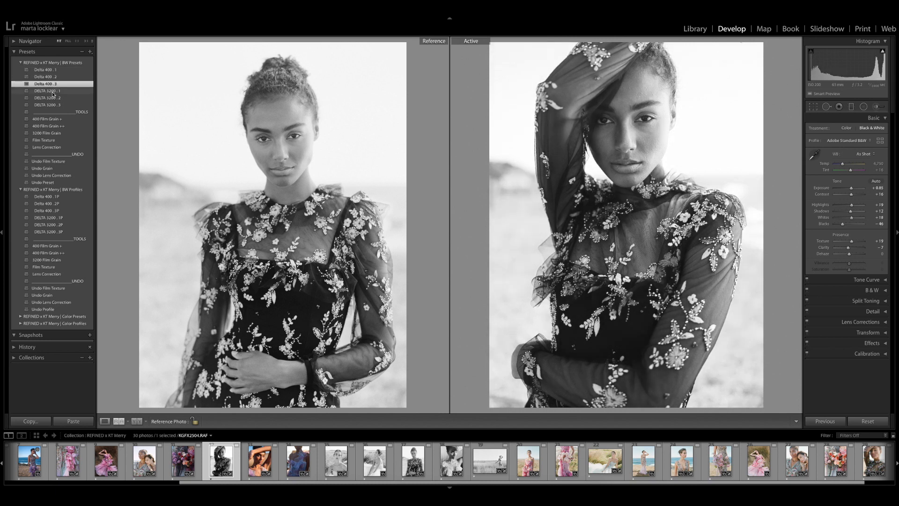
pyautogui.click(54, 91)
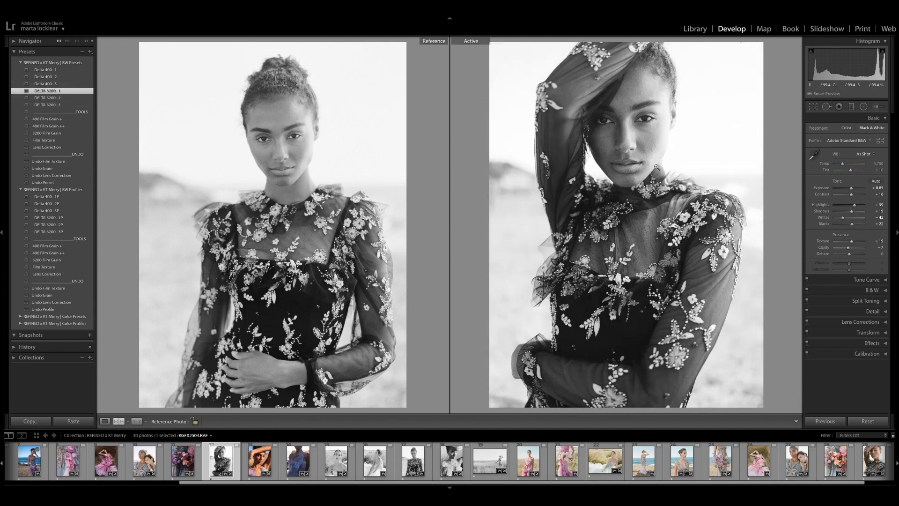
# - Examine the face and grain up close in both the black-and-white active photo and its reference
pyautogui.click(641, 160)
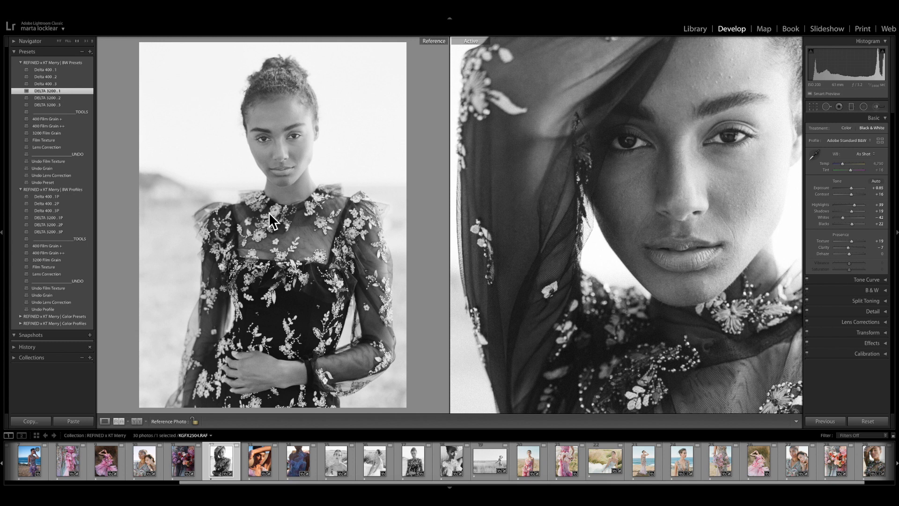
pyautogui.click(274, 182)
pyautogui.moveTo(305, 161); pyautogui.dragTo(266, 201)
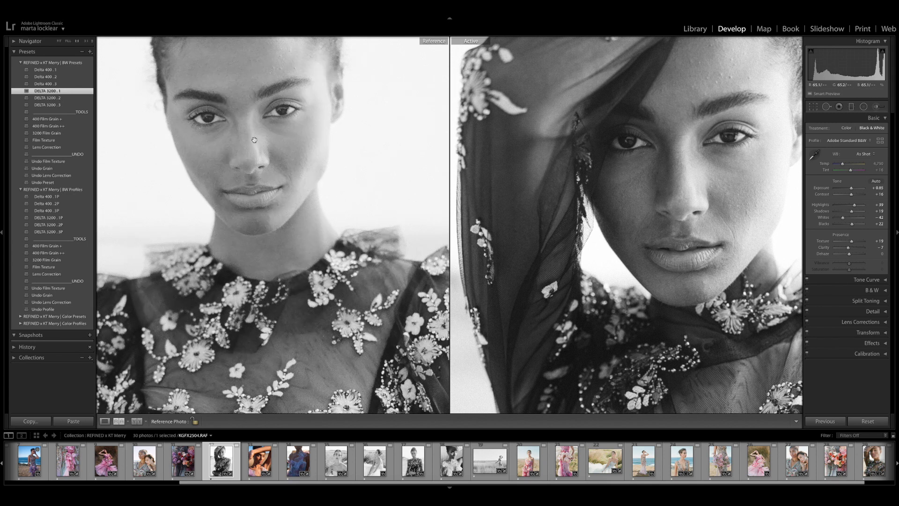
# - Apply the Delta 400 . 1 preset to the black-and-white active photo and set its shadows to +78
pyautogui.click(45, 70)
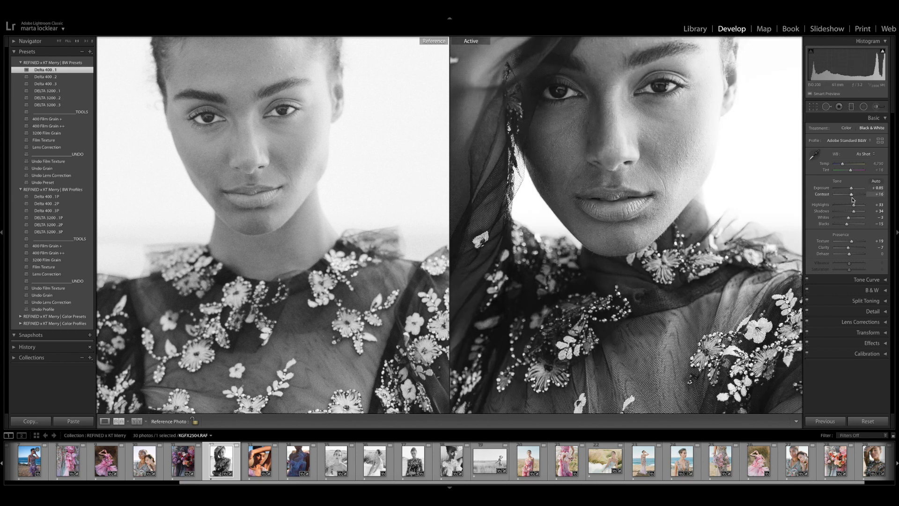
pyautogui.moveTo(854, 212); pyautogui.dragTo(861, 212)
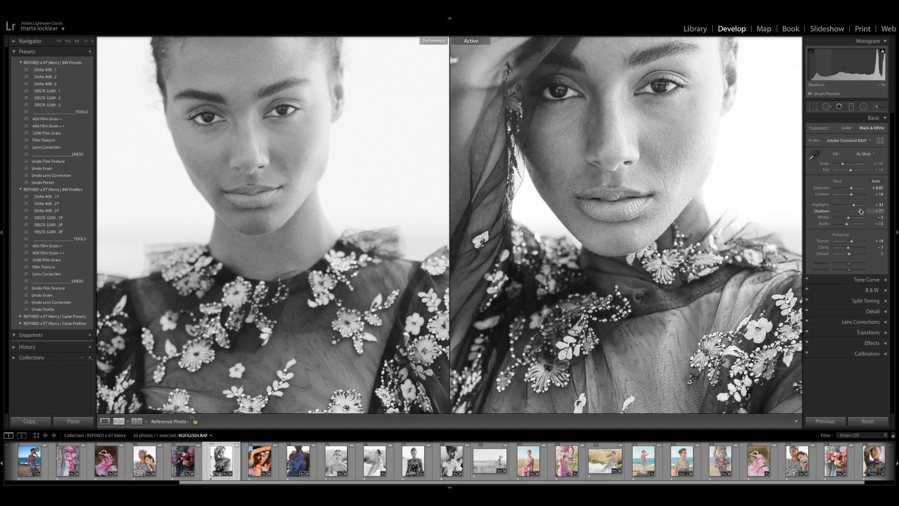
pyautogui.click(525, 241)
pyautogui.click(430, 246)
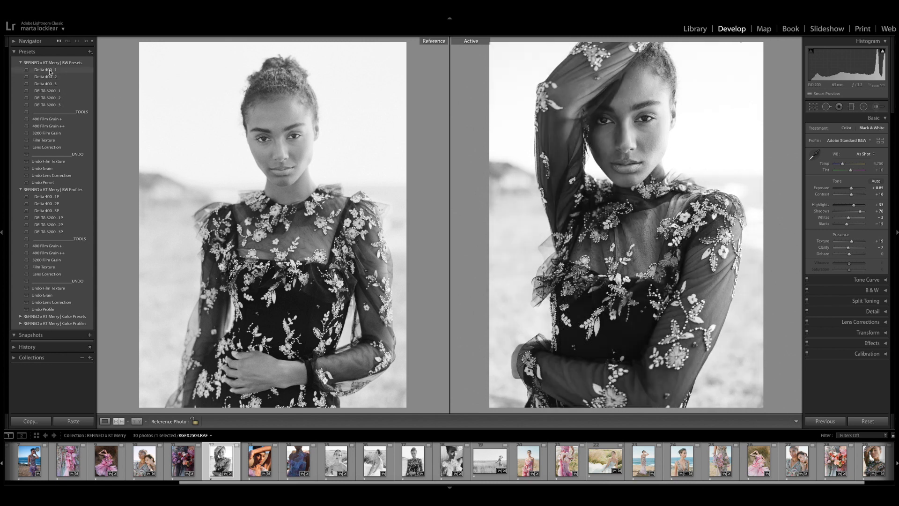
# - Compare the Delta 400 presets, apply Delta 400 . 3, and try an exposure of +1.30 before lowering it slightly
pyautogui.click(48, 72)
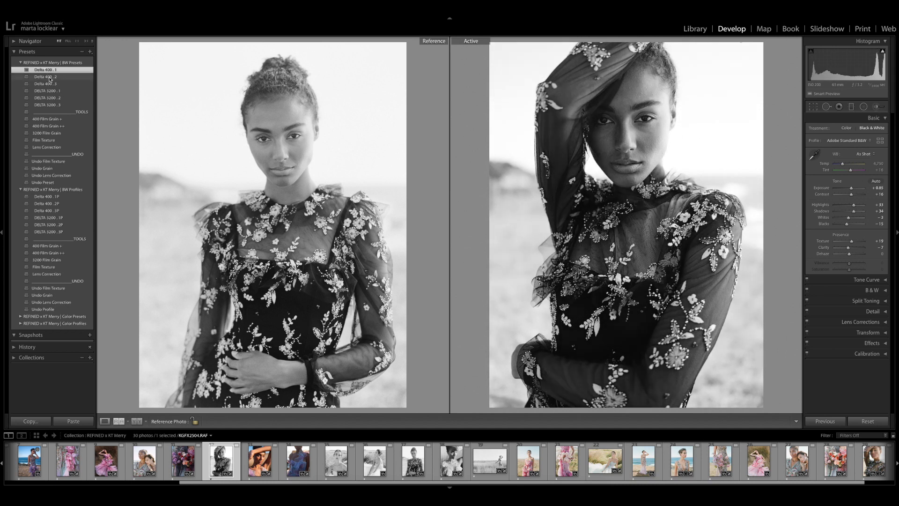
pyautogui.click(49, 78)
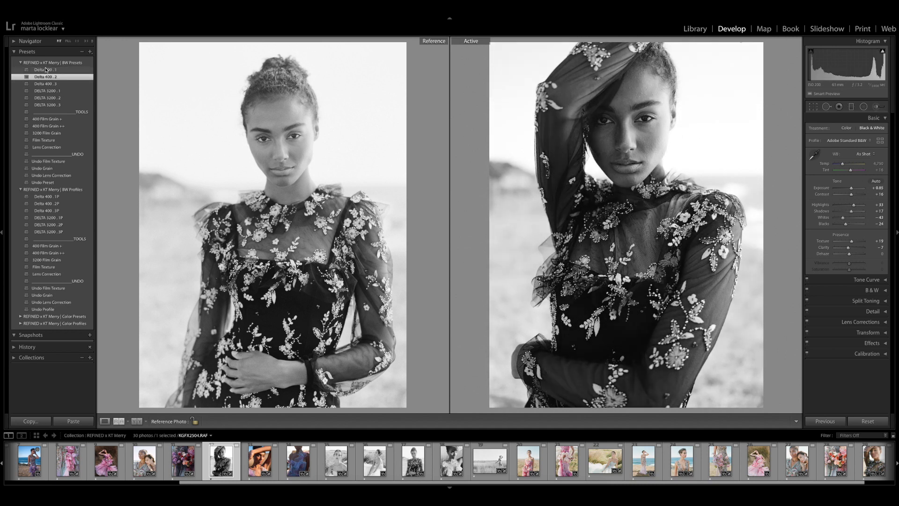
pyautogui.click(56, 85)
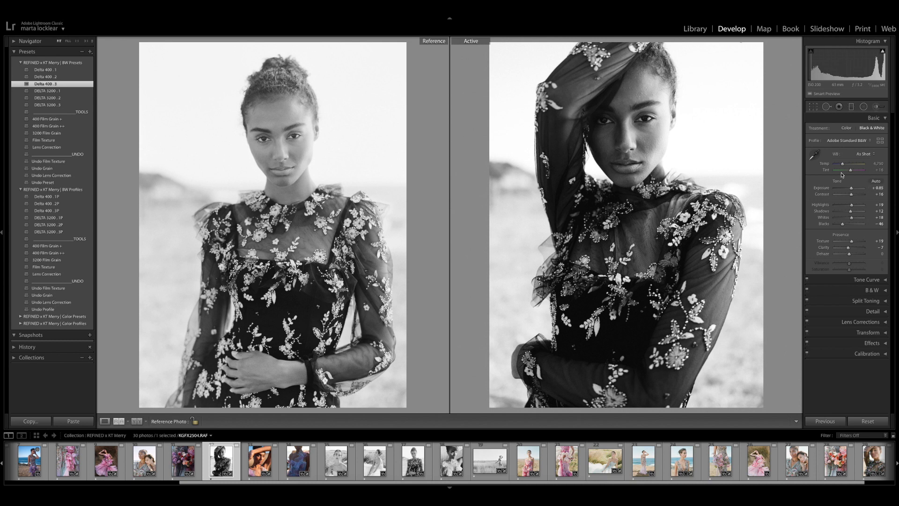
pyautogui.moveTo(851, 189); pyautogui.dragTo(854, 190)
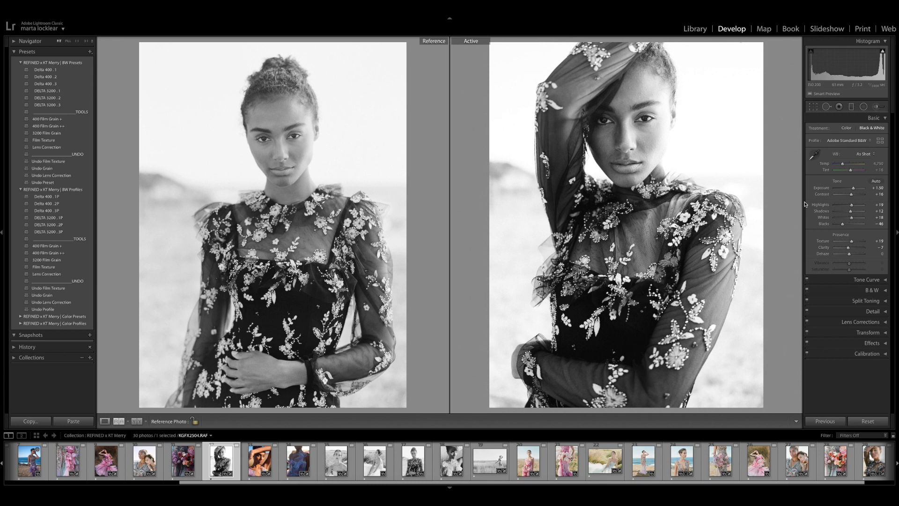
pyautogui.moveTo(854, 190); pyautogui.dragTo(852, 190)
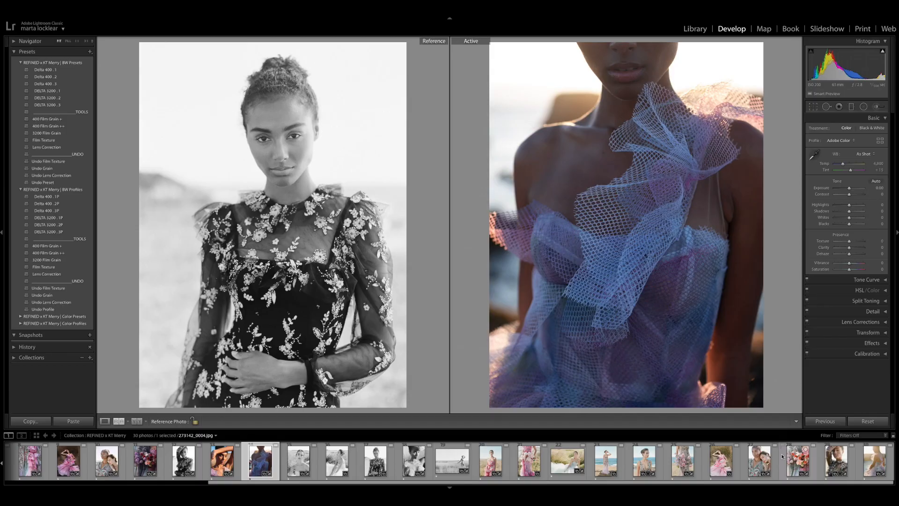
# - Pair KGFX2943.RAF with the backlit tulle-dress reference photo, setting its exposure to +0.60 and white balance to Auto
pyautogui.moveTo(876, 462); pyautogui.dragTo(375, 343)
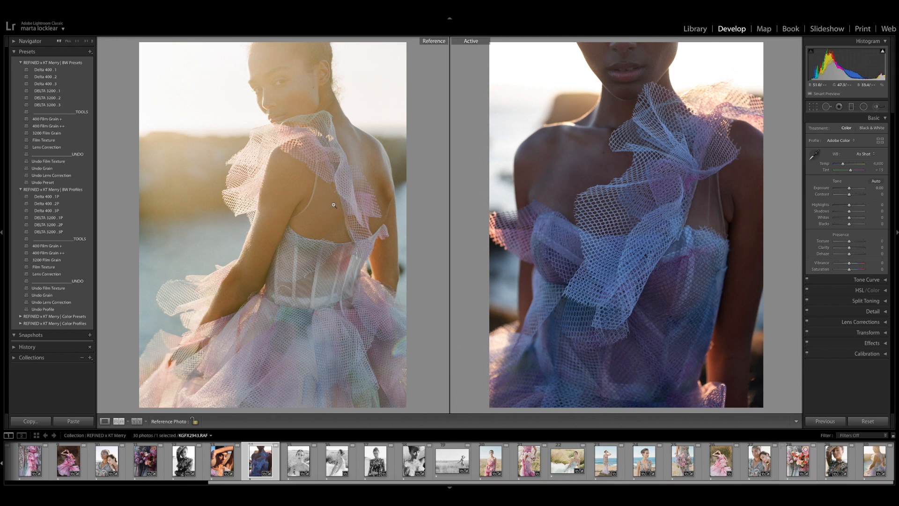
pyautogui.moveTo(850, 188); pyautogui.dragTo(852, 189)
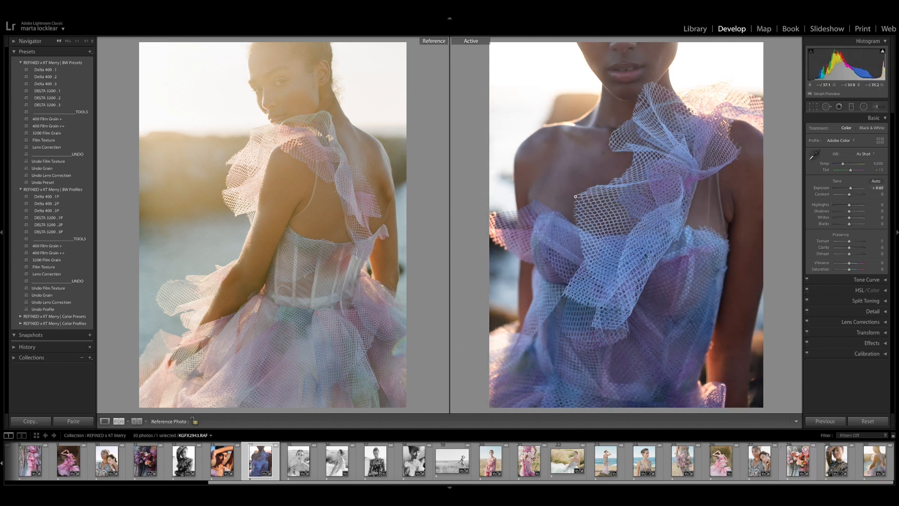
pyautogui.click(859, 153)
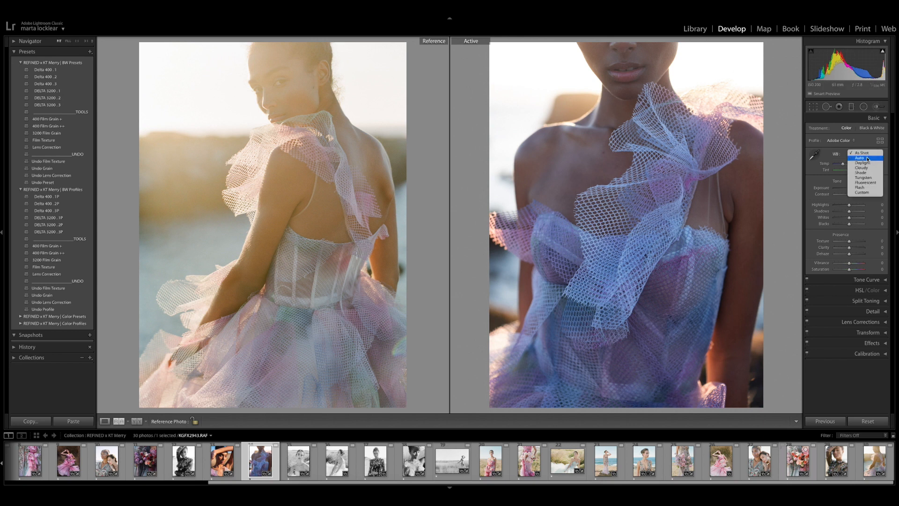
pyautogui.click(867, 159)
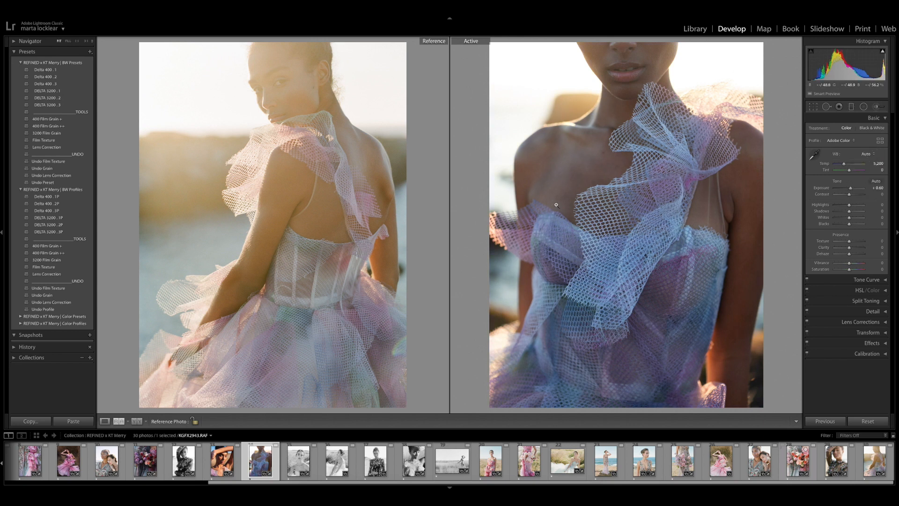
# - Compare Fuji 400H . 1, . 1+, . 2+, . 3+, . 4+ and . 5+ from the Color Presets and apply Fuji 400H . 4+
pyautogui.click(19, 191)
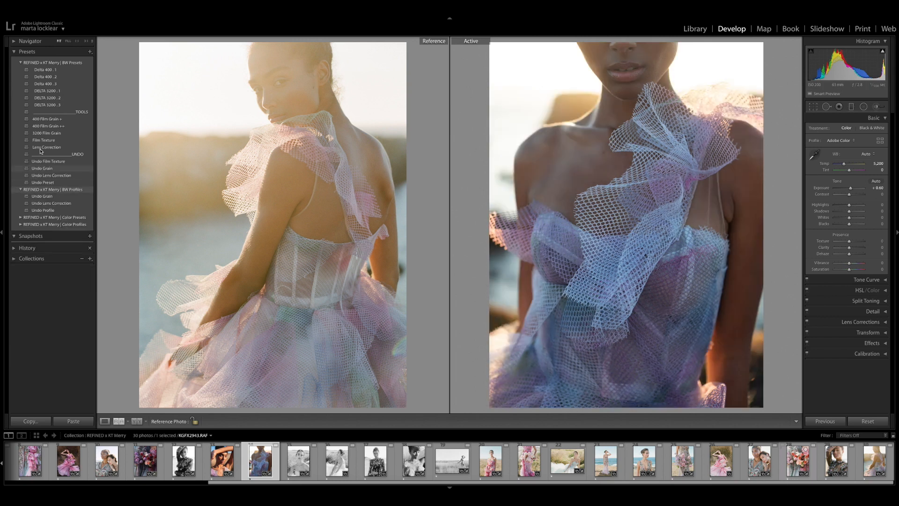
pyautogui.click(21, 63)
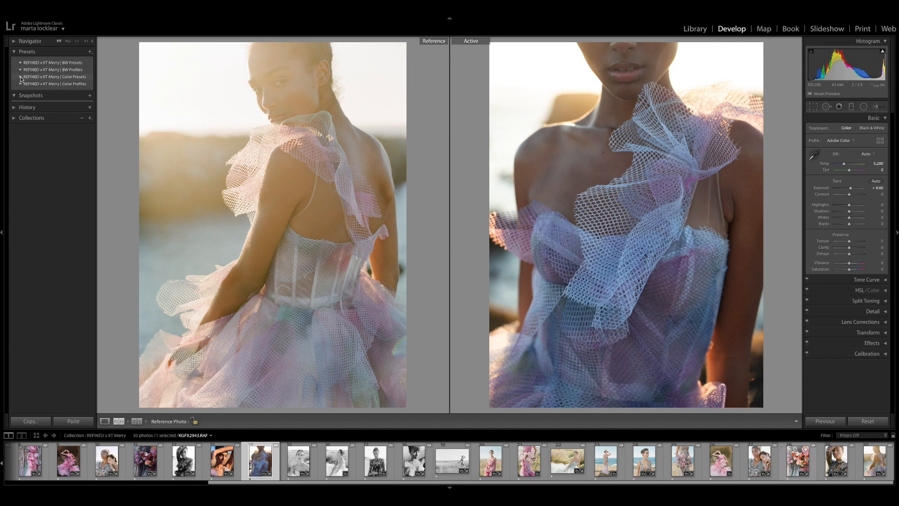
pyautogui.click(22, 77)
pyautogui.click(53, 85)
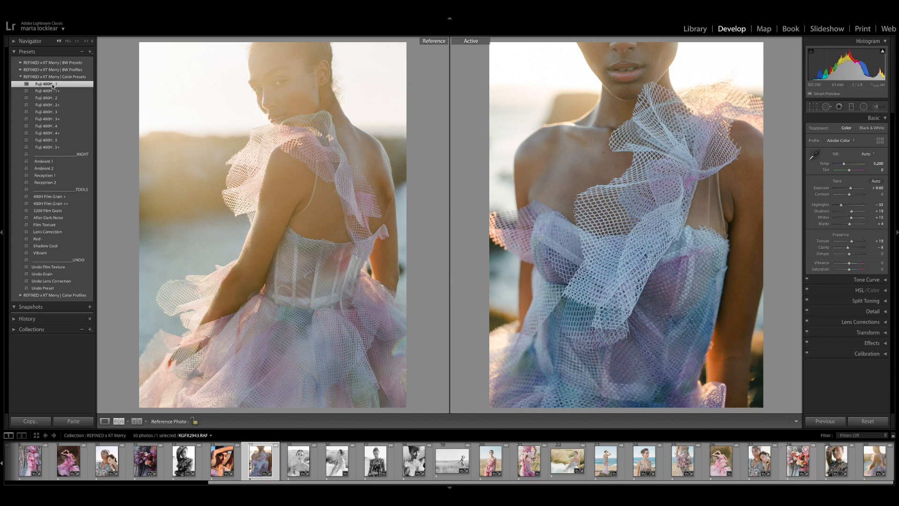
pyautogui.click(54, 92)
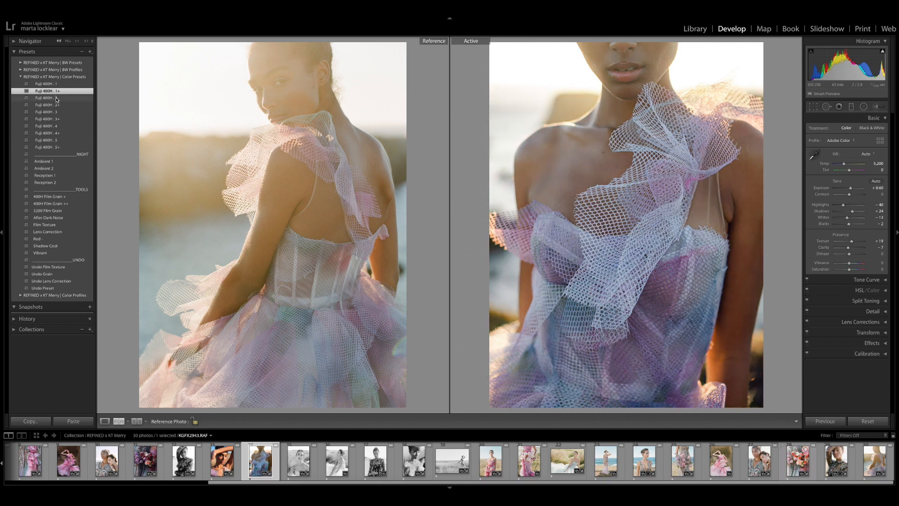
pyautogui.click(56, 106)
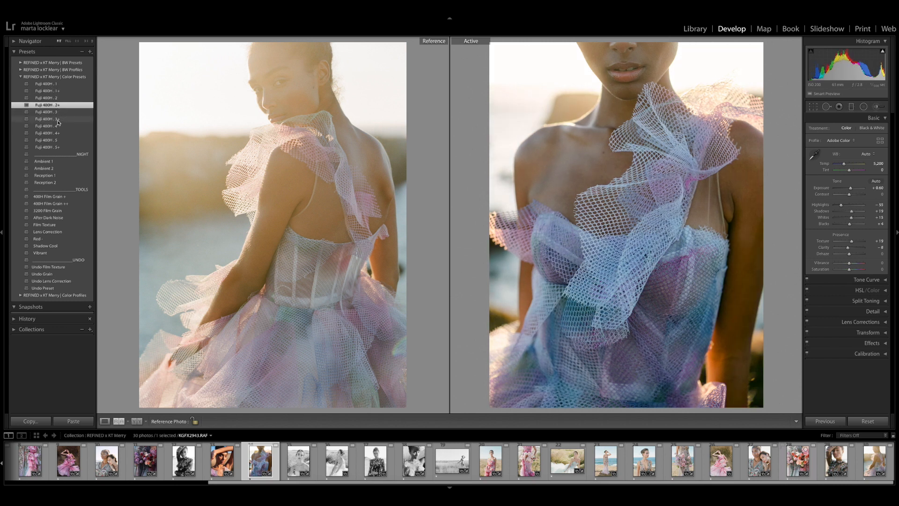
pyautogui.click(57, 120)
pyautogui.click(58, 134)
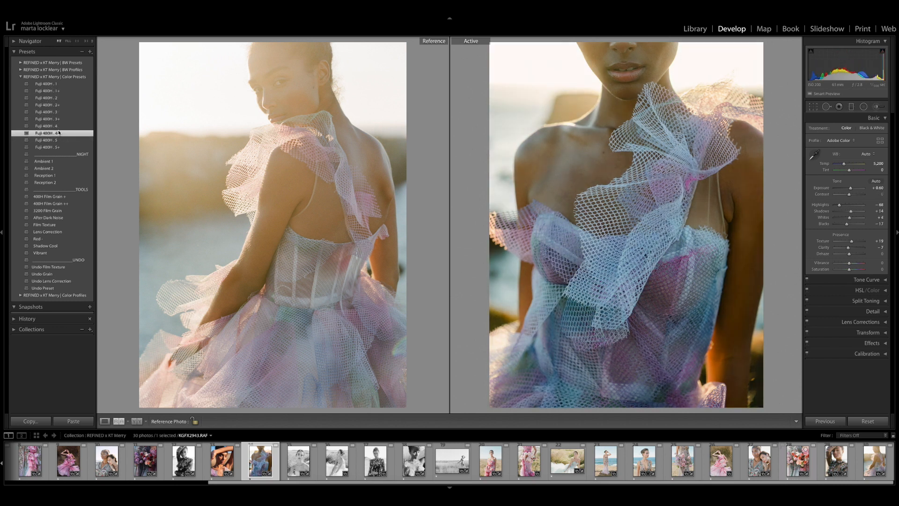
pyautogui.click(56, 148)
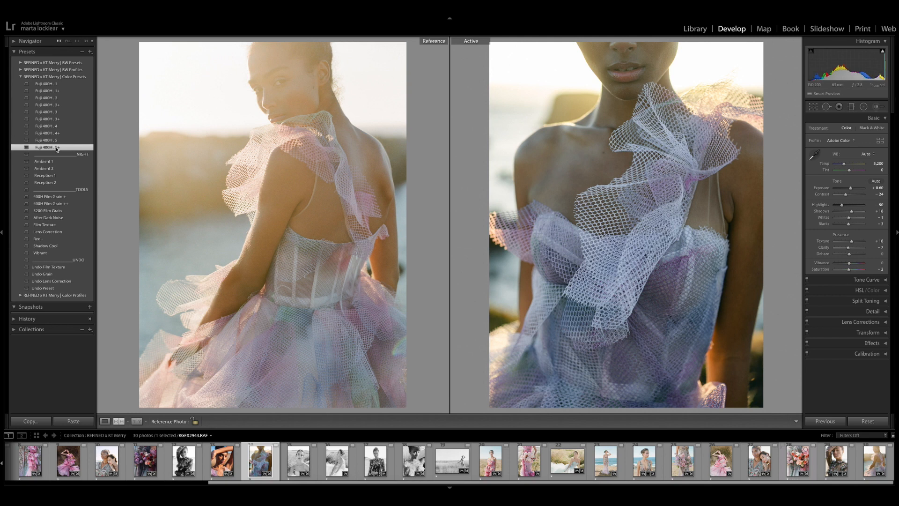
pyautogui.click(57, 134)
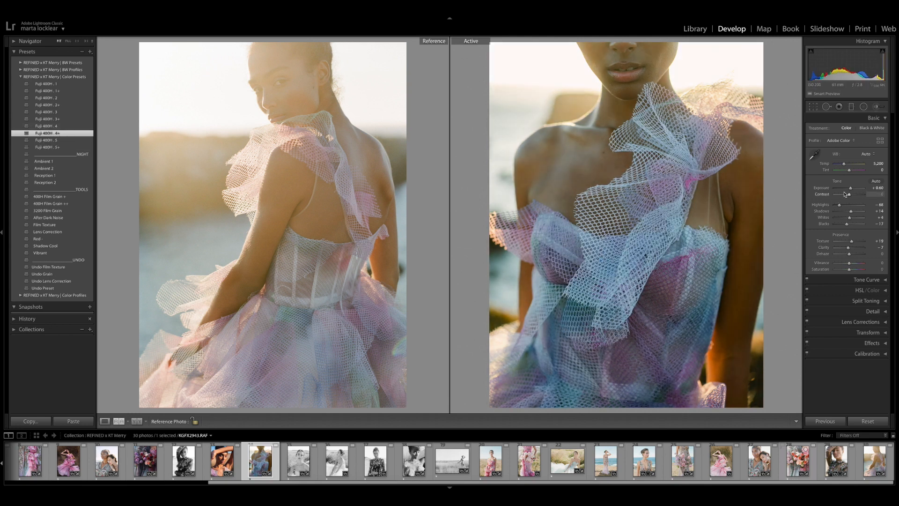
# - Set the tulle-dress active photo's exposure to +0.85, temperature to 5,556 and tint to +2
pyautogui.moveTo(850, 190); pyautogui.dragTo(851, 190)
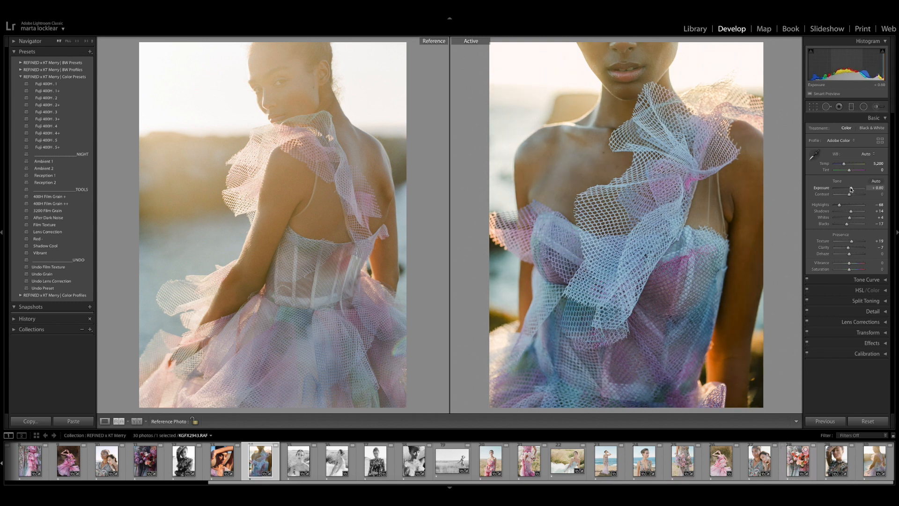
pyautogui.moveTo(844, 165); pyautogui.dragTo(845, 165)
pyautogui.moveTo(850, 171); pyautogui.dragTo(849, 173)
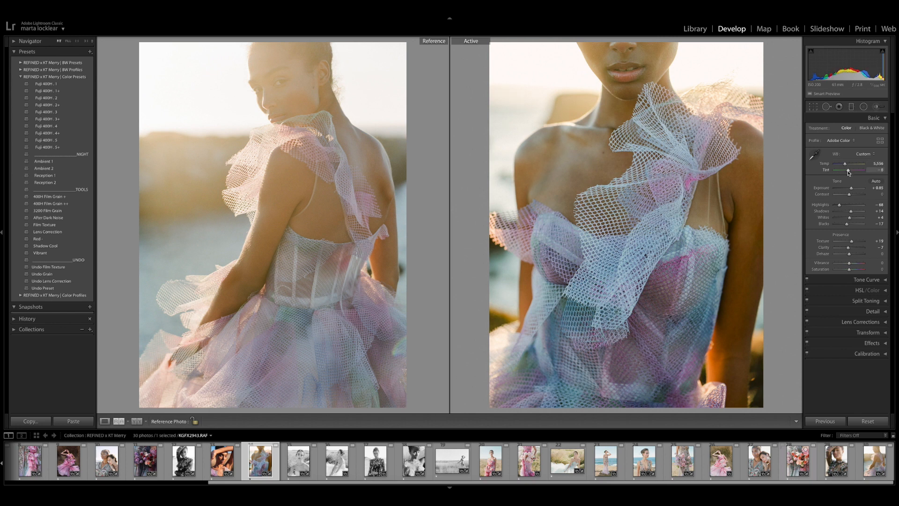
pyautogui.moveTo(849, 173); pyautogui.dragTo(849, 173)
# - Raise the tulle-dress active photo's shadows to +39 and its exposure to +0.90
pyautogui.moveTo(851, 213); pyautogui.dragTo(854, 213)
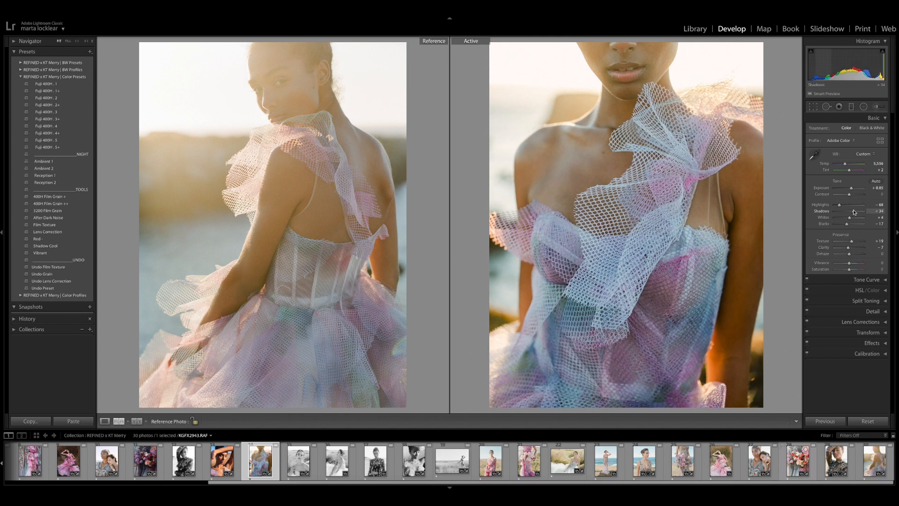
pyautogui.moveTo(853, 211); pyautogui.dragTo(854, 213)
pyautogui.moveTo(855, 213); pyautogui.dragTo(855, 212)
pyautogui.moveTo(851, 188); pyautogui.dragTo(852, 189)
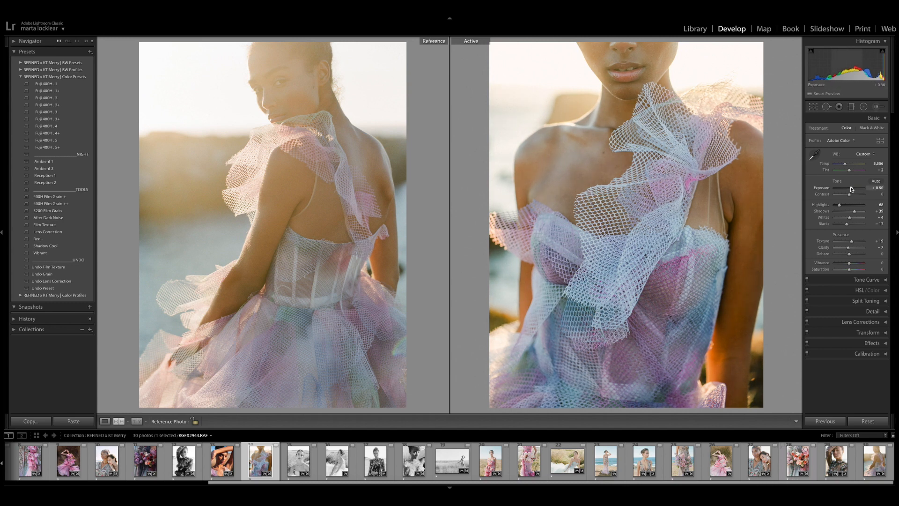
# - Compare the before and after versions of the tulle-dress active photo against its reference
pyautogui.press('\\')
pyautogui.press('\\')
pyautogui.press('\\')
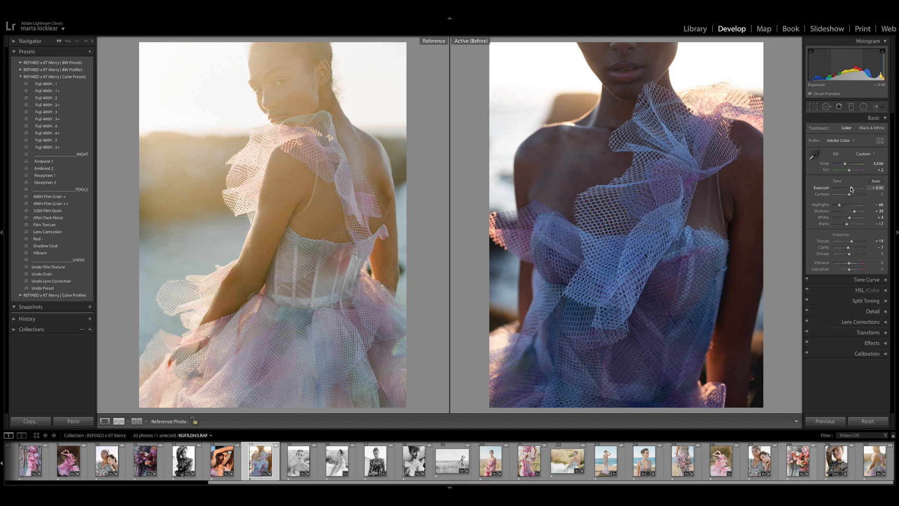
pyautogui.press('\\')
pyautogui.press('\\')
pyautogui.press('\\')
pyautogui.press('\\')
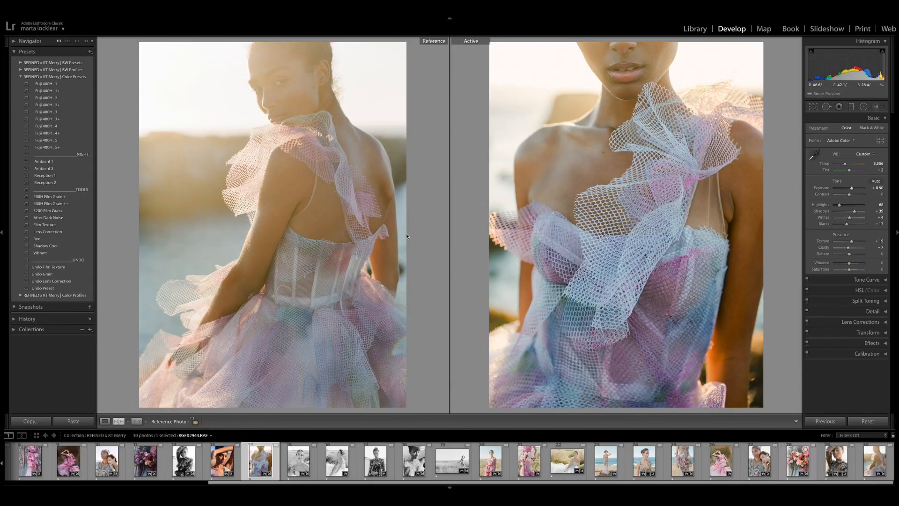
pyautogui.press('\\')
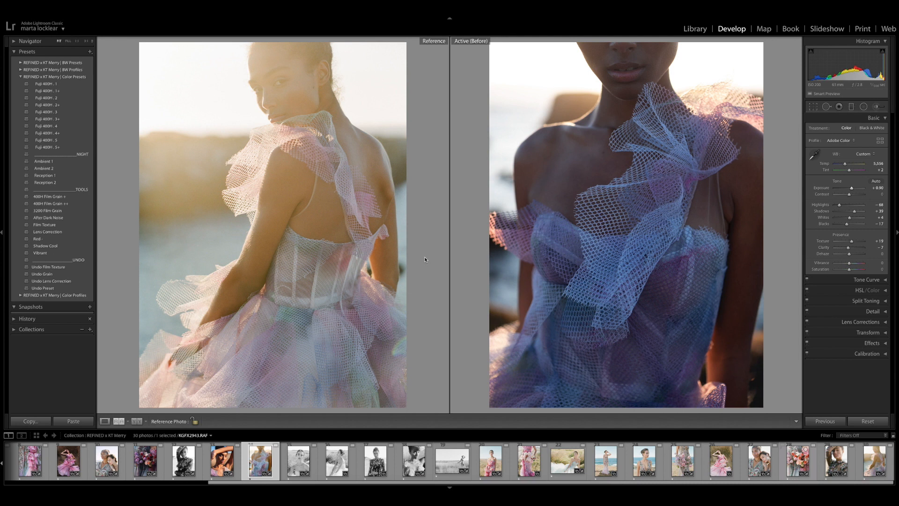
pyautogui.press('\\')
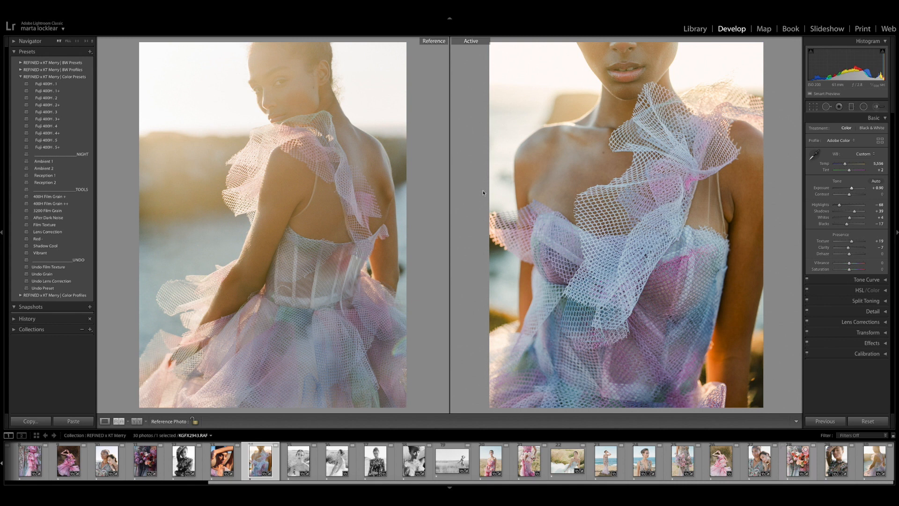
pyautogui.press('\\')
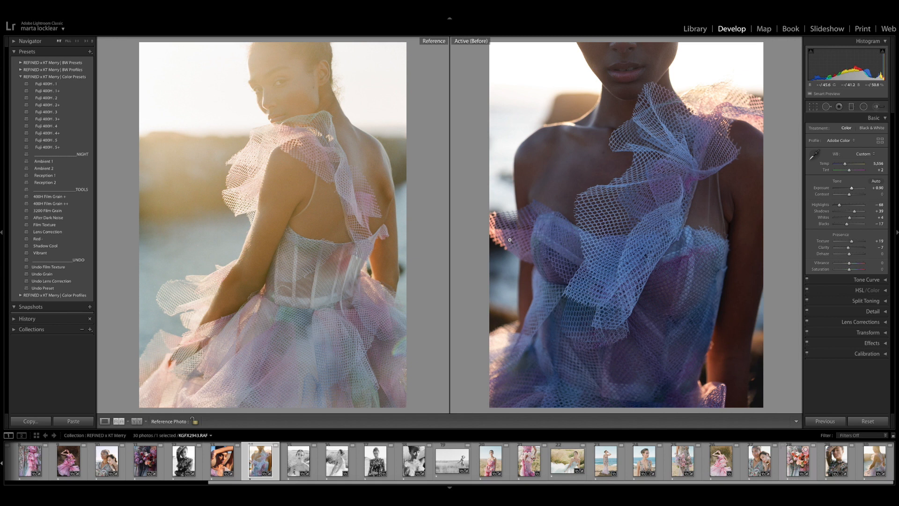
pyautogui.press('\\')
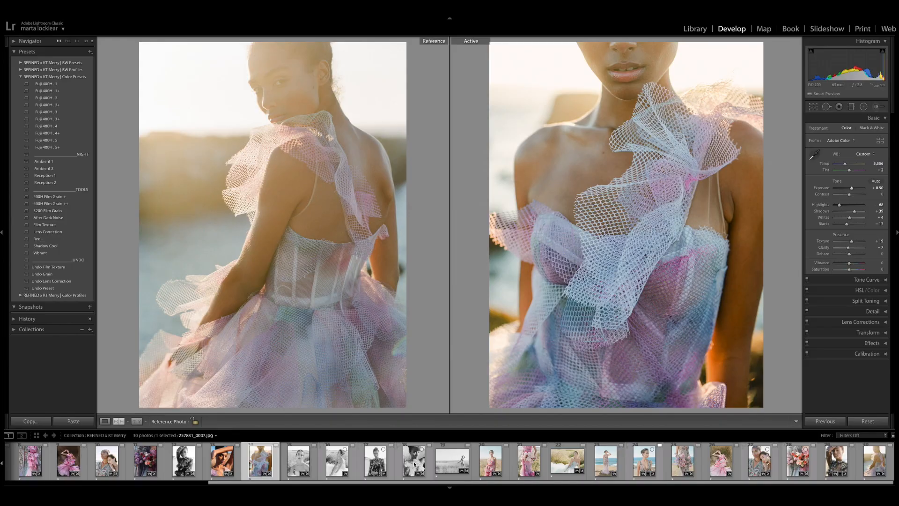
# - Pair KGFX2710.RAF with the black-and-white reference photo 257831_0007.jpg and expand the REFINED x KT Merry BW Presets group
pyautogui.click(414, 462)
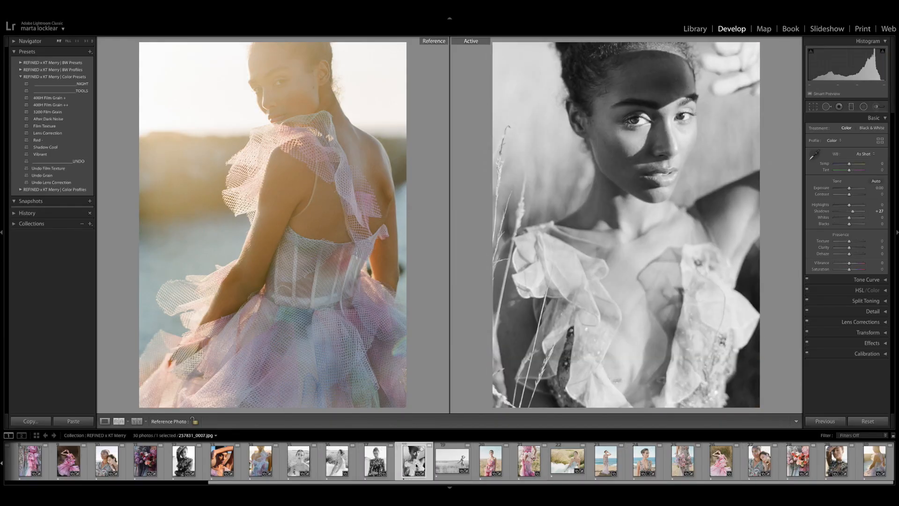
pyautogui.moveTo(417, 466); pyautogui.dragTo(326, 361)
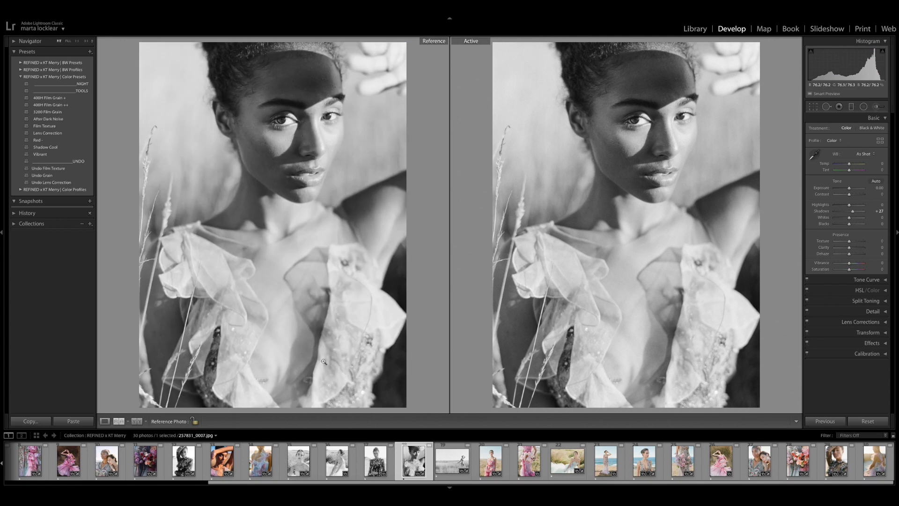
pyautogui.click(217, 465)
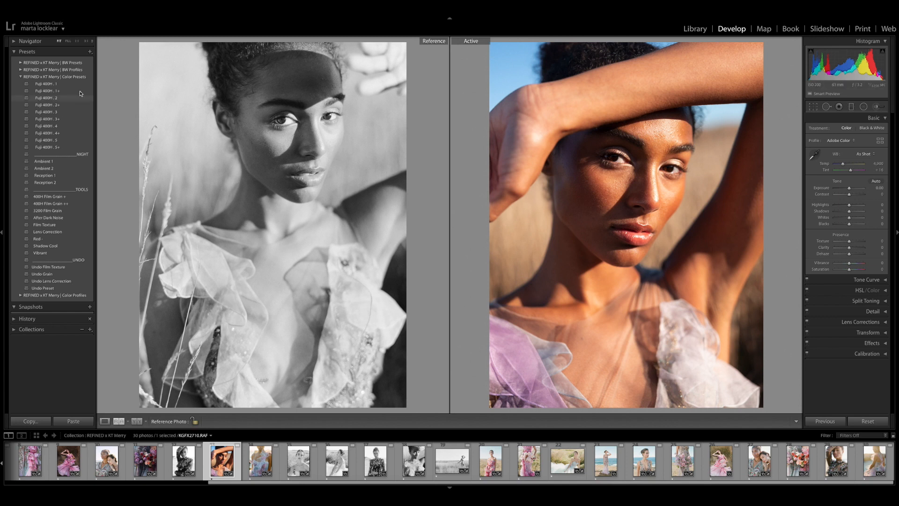
pyautogui.click(21, 78)
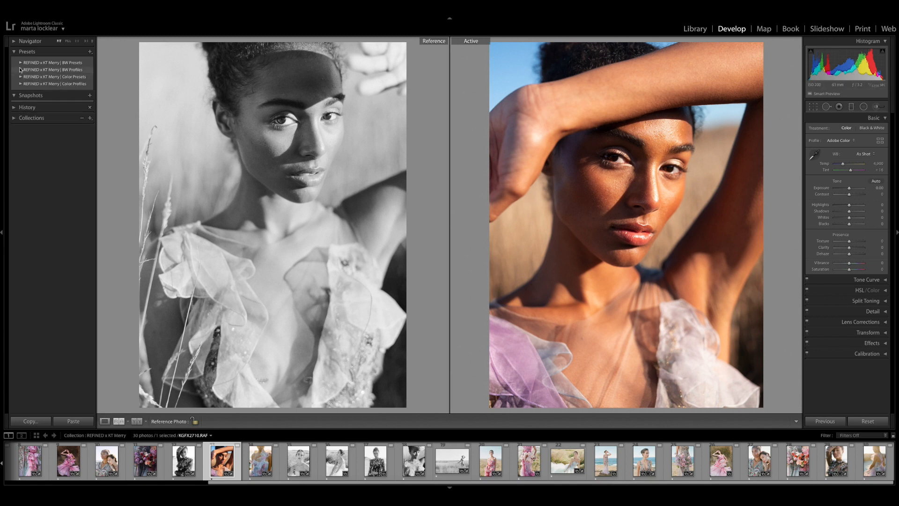
pyautogui.click(20, 64)
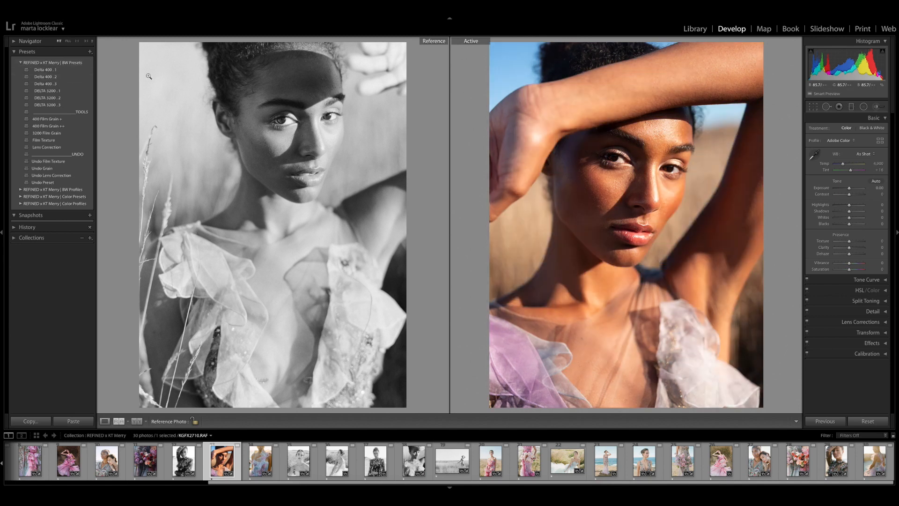
# - Try the three Delta 400 presets on the portrait, apply Delta 400 . 1, and set exposure to +0.40 and shadows to +60
pyautogui.click(47, 70)
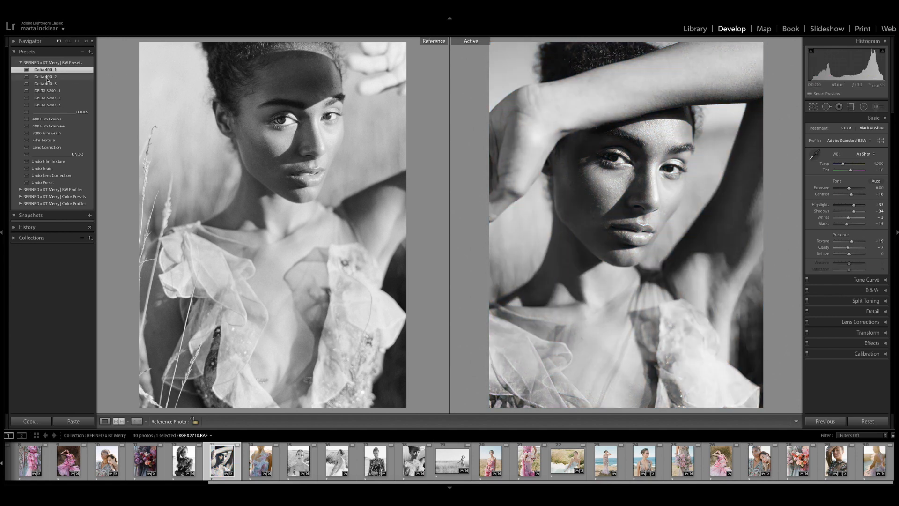
pyautogui.click(49, 83)
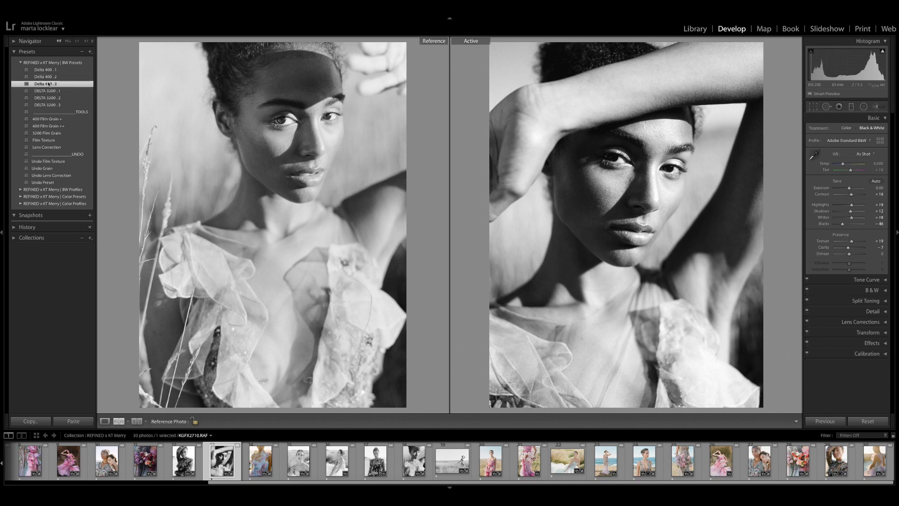
pyautogui.click(52, 76)
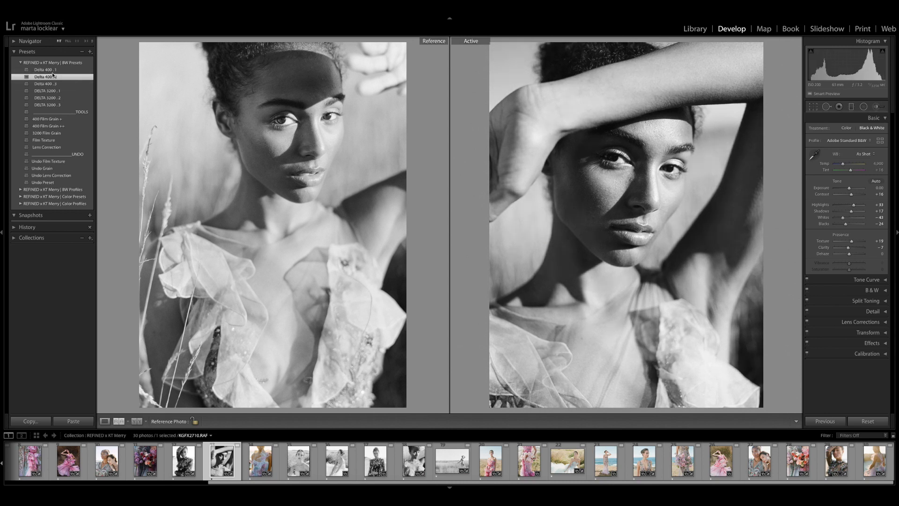
pyautogui.click(54, 70)
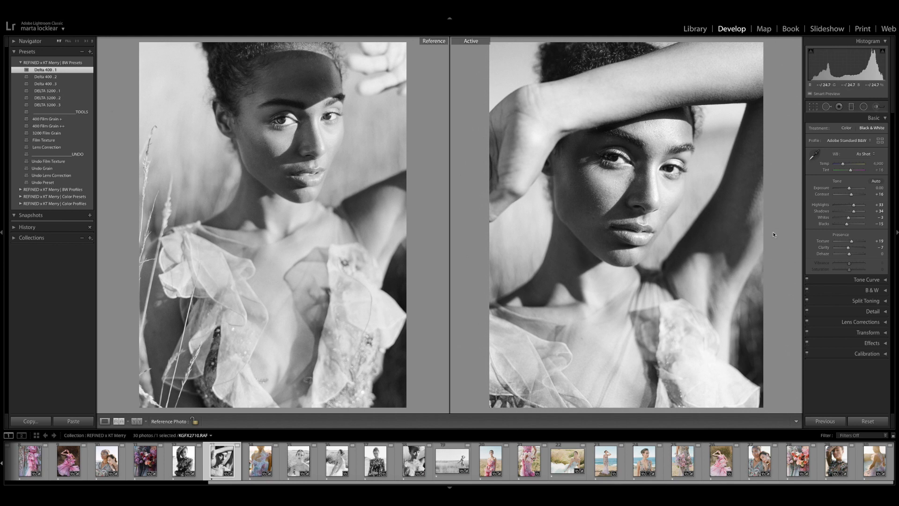
pyautogui.moveTo(849, 187)
pyautogui.mouseDown()
pyautogui.moveTo(855, 213)
pyautogui.moveTo(850, 189)
pyautogui.mouseUp()
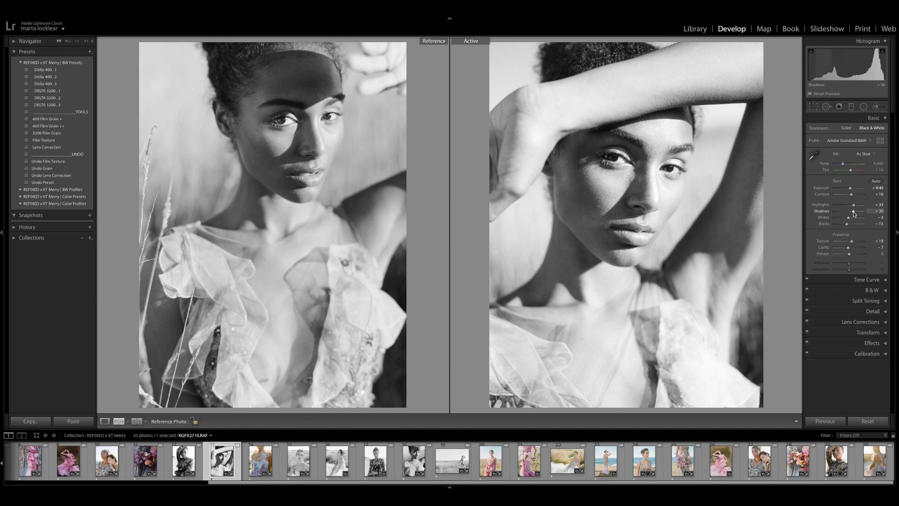
pyautogui.moveTo(856, 213); pyautogui.dragTo(858, 214)
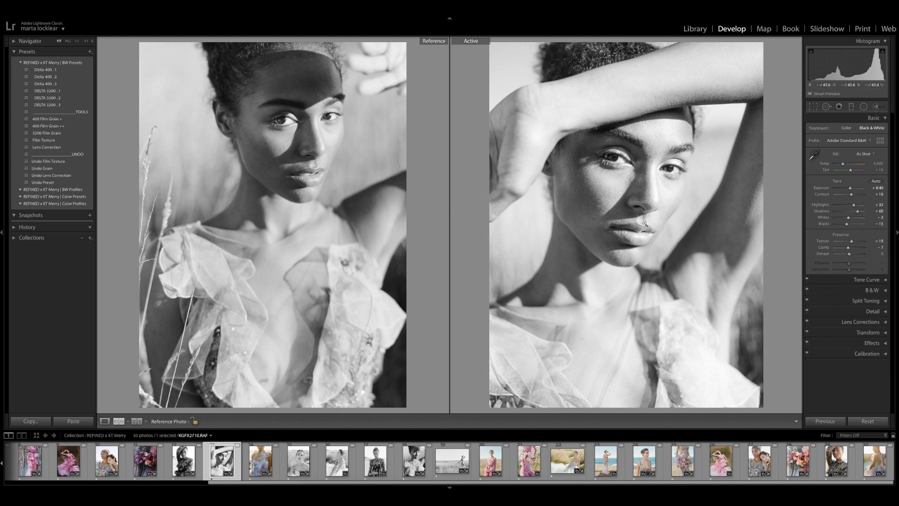
# - Examine the skin texture and facial tones of the black-and-white active portrait up close against those of its reference
pyautogui.click(618, 202)
pyautogui.moveTo(708, 225); pyautogui.dragTo(609, 228)
pyautogui.moveTo(690, 293); pyautogui.dragTo(609, 222)
pyautogui.moveTo(654, 310); pyautogui.dragTo(699, 294)
pyautogui.moveTo(483, 112); pyautogui.dragTo(588, 237)
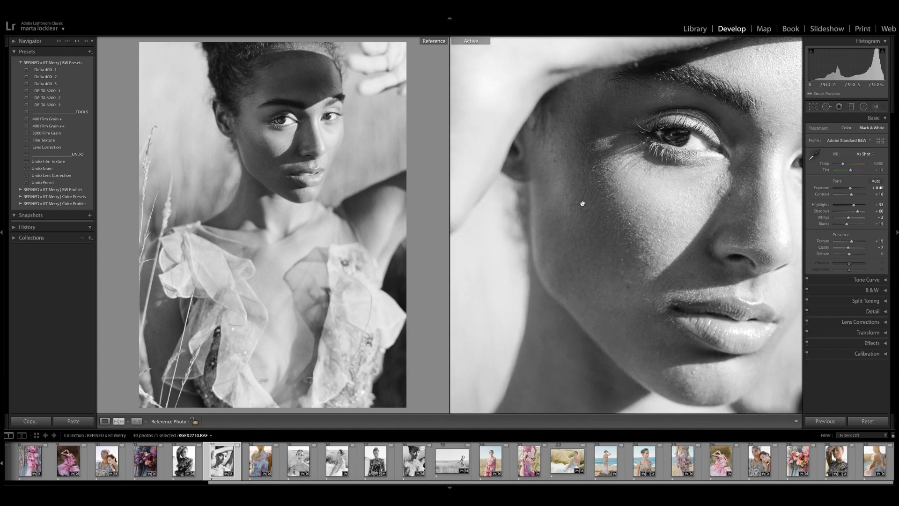
pyautogui.click(641, 213)
pyautogui.click(254, 164)
pyautogui.moveTo(254, 165); pyautogui.dragTo(267, 267)
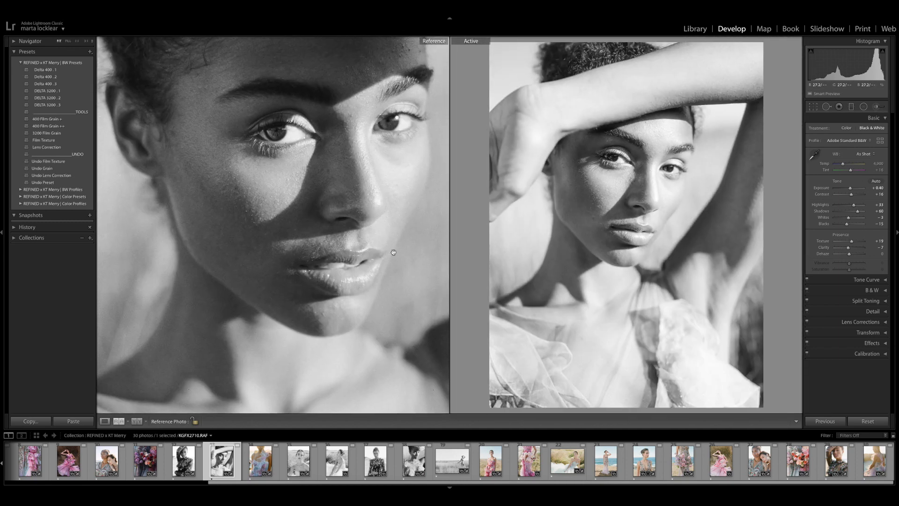
pyautogui.click(584, 231)
pyautogui.moveTo(584, 231); pyautogui.dragTo(507, 262)
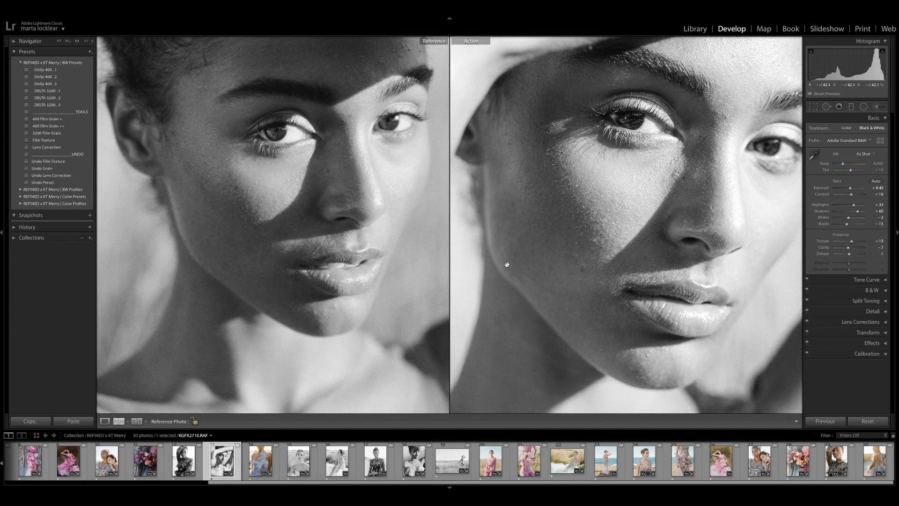
pyautogui.click(624, 252)
pyautogui.click(316, 241)
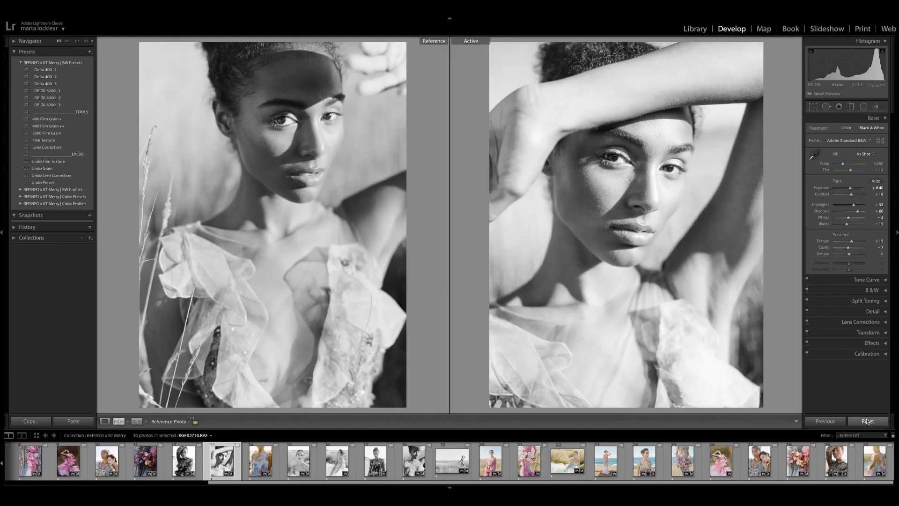
# - Compare the before and after versions of the black-and-white active portrait beside its reference
pyautogui.press('\\')
pyautogui.press('\\')
pyautogui.press('\\')
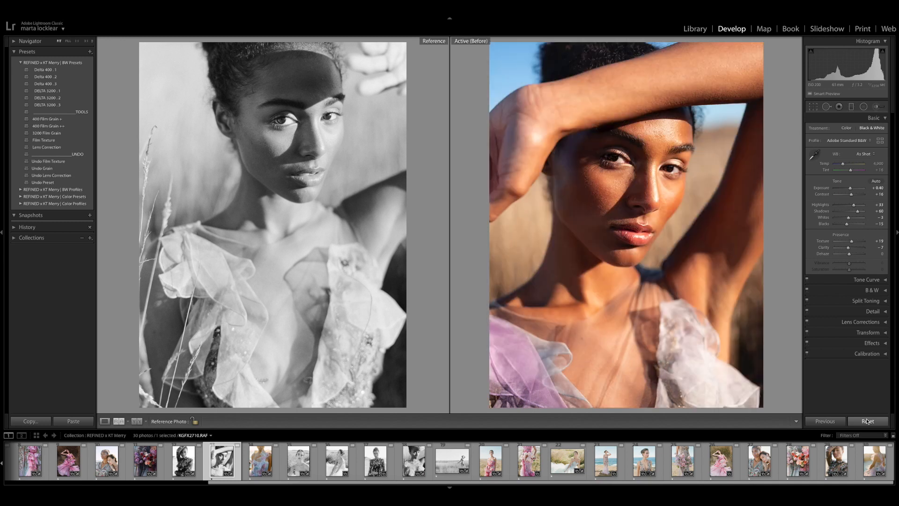
pyautogui.press('\\')
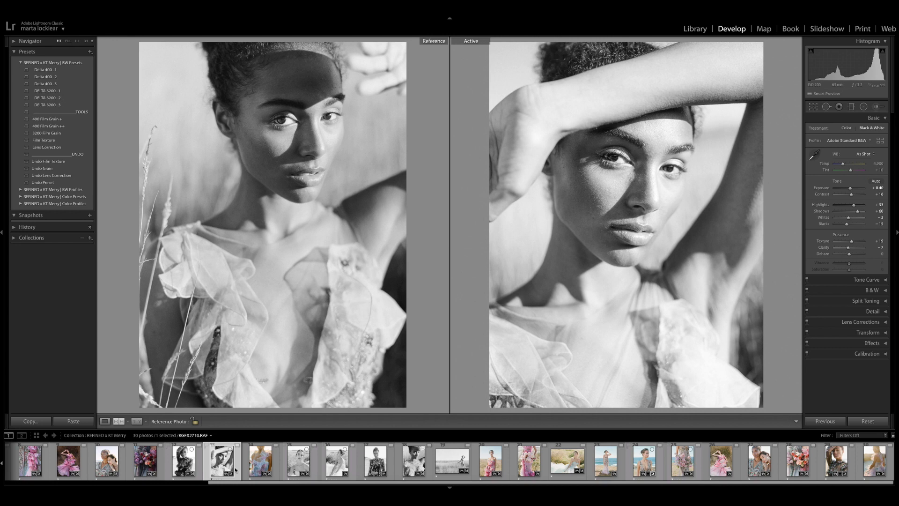
# - Pair KGFX2470.RAF with the edited bouquet photo as reference and expand the REFINED x KT Merry Color Profiles group
pyautogui.scroll(2, 206, 461)
pyautogui.click(183, 464)
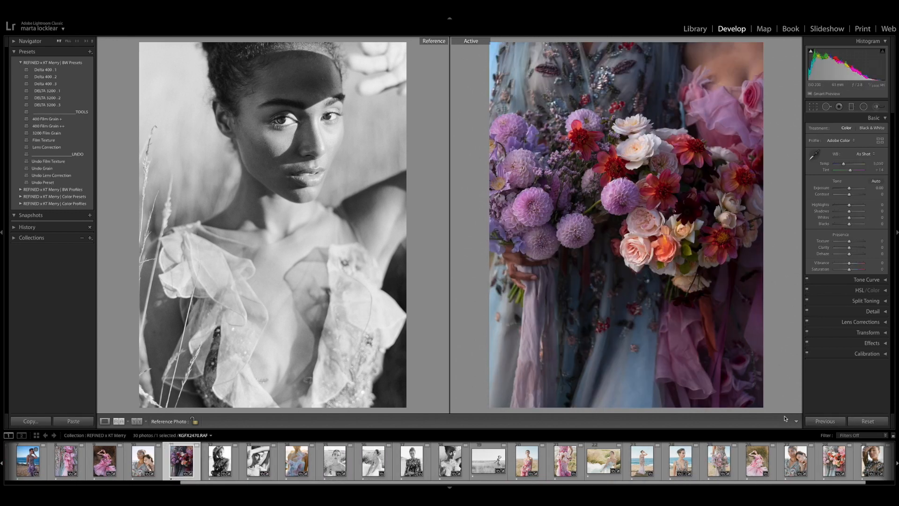
pyautogui.moveTo(834, 461); pyautogui.dragTo(324, 322)
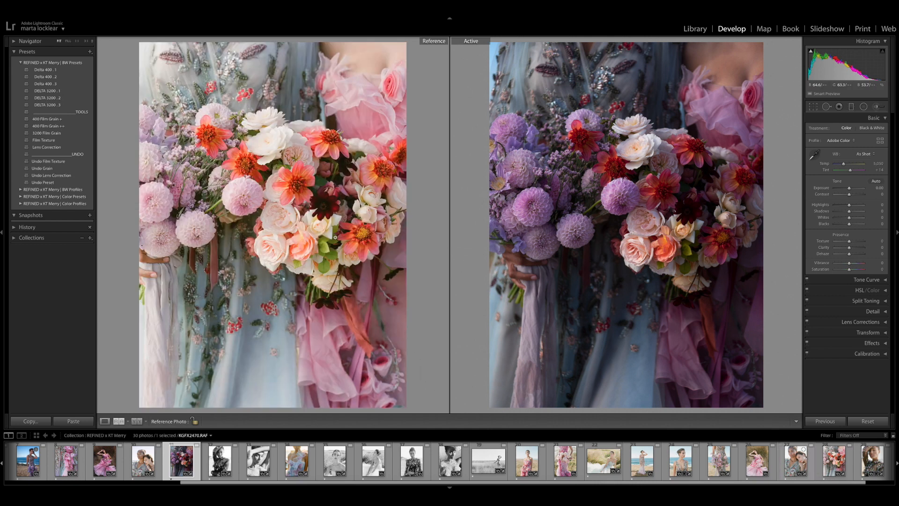
pyautogui.click(20, 64)
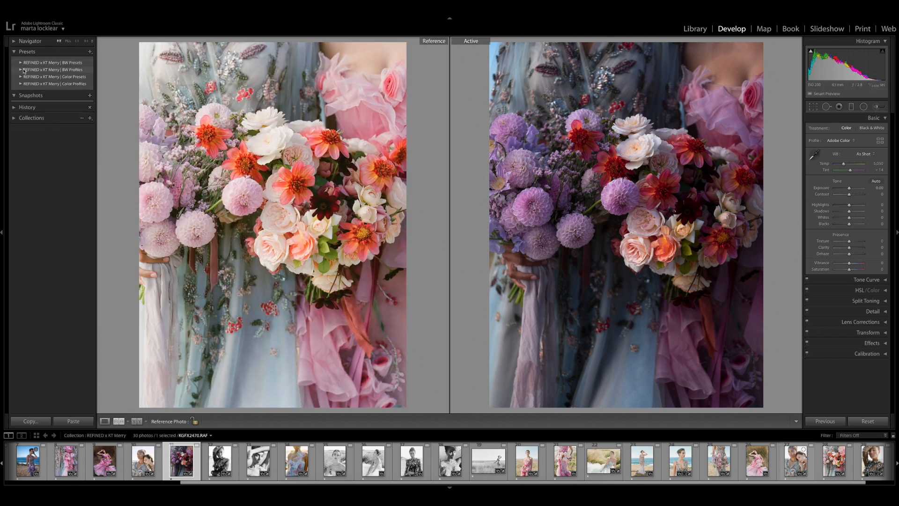
pyautogui.click(21, 83)
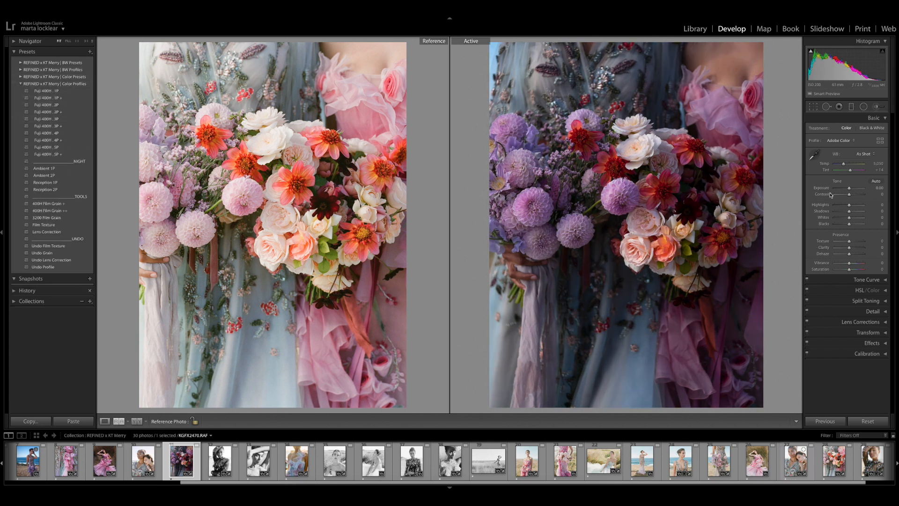
# - Set the active bouquet photo's exposure to +1.40, try the Fuji 400H color profiles and apply Fuji 400H . 4P
pyautogui.moveTo(850, 191); pyautogui.dragTo(855, 189)
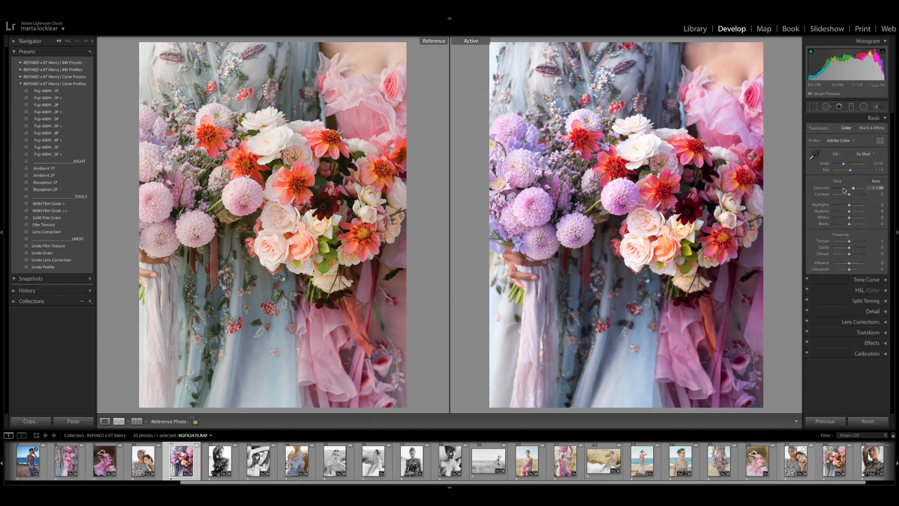
pyautogui.moveTo(854, 189); pyautogui.dragTo(853, 189)
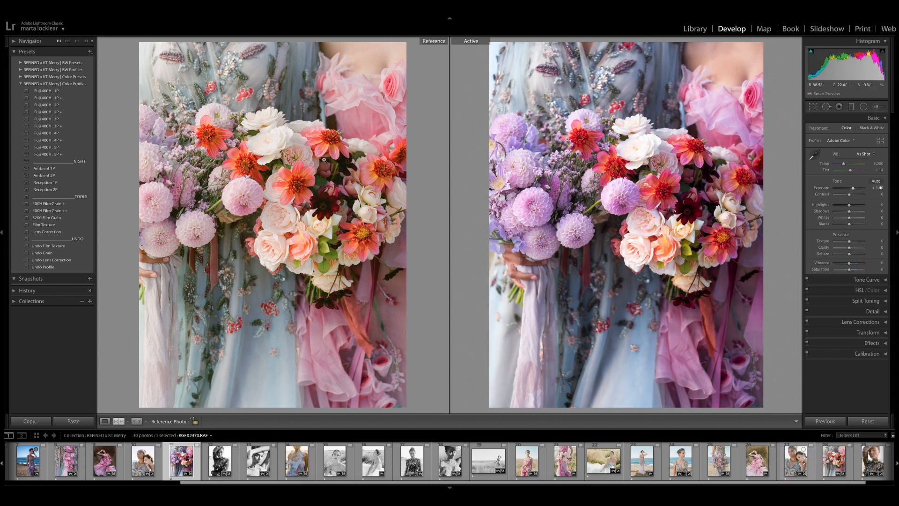
pyautogui.click(52, 93)
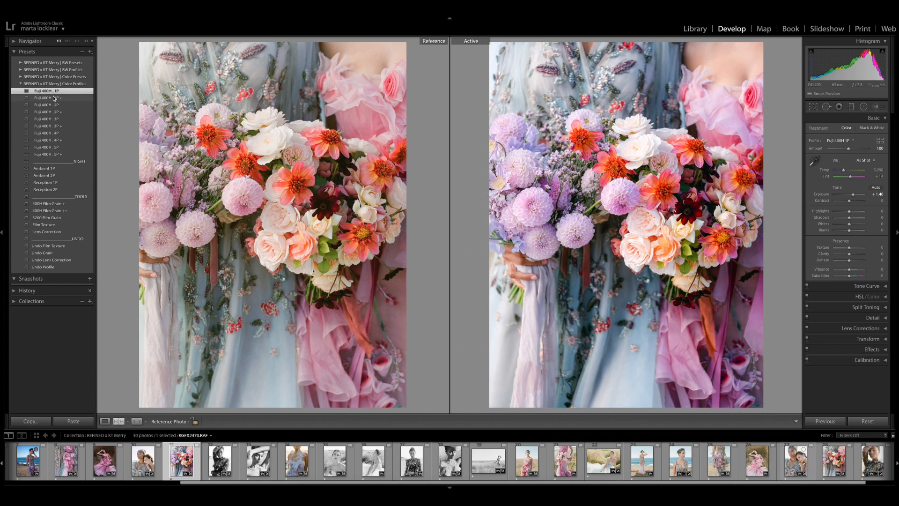
pyautogui.click(54, 98)
pyautogui.click(51, 106)
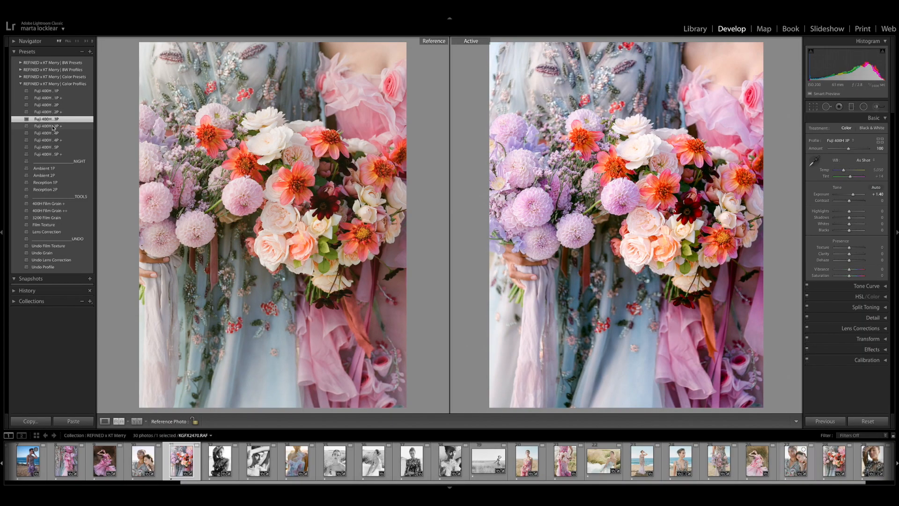
pyautogui.click(52, 126)
pyautogui.click(54, 134)
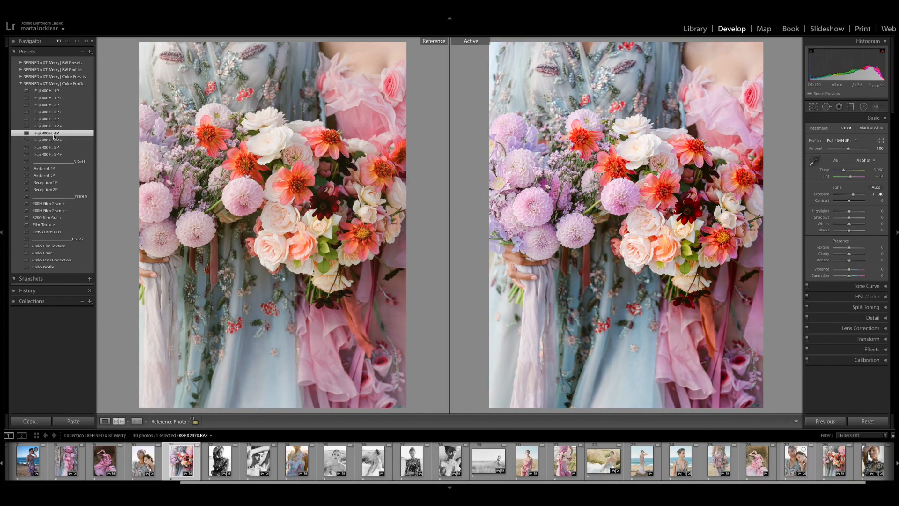
pyautogui.click(55, 140)
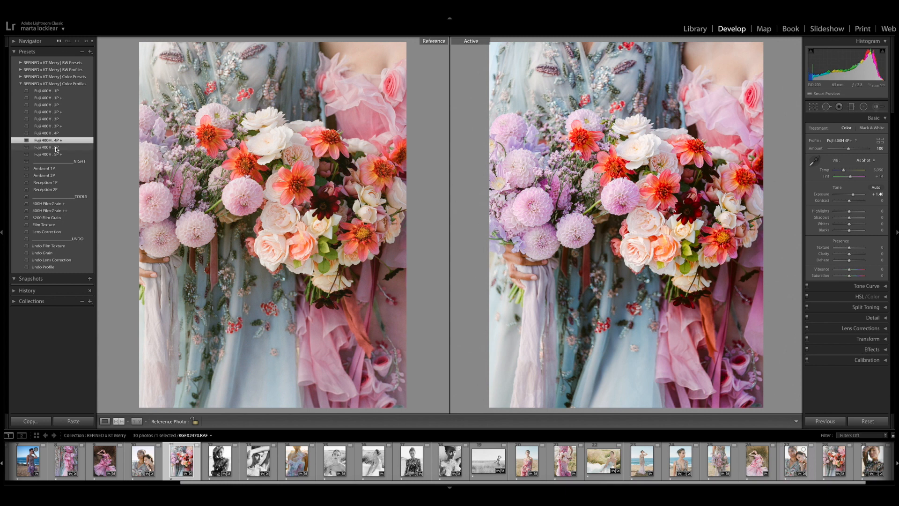
pyautogui.click(53, 148)
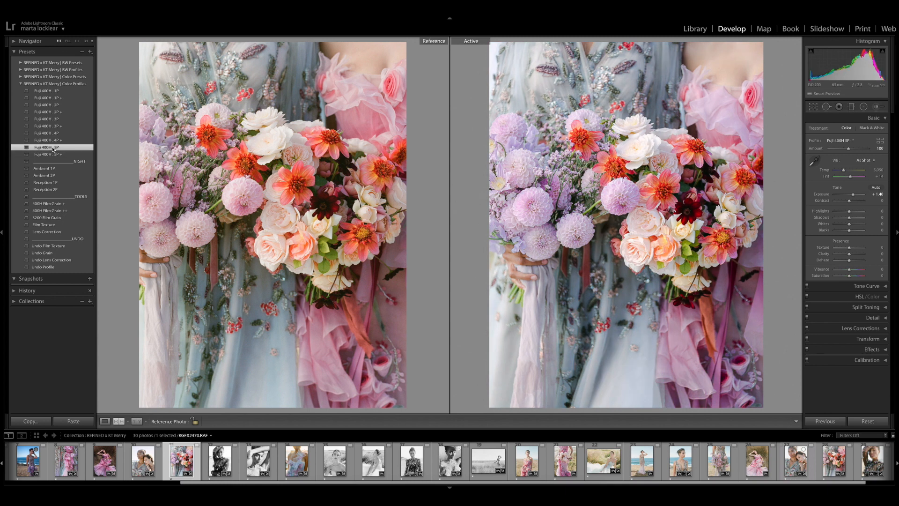
pyautogui.click(54, 133)
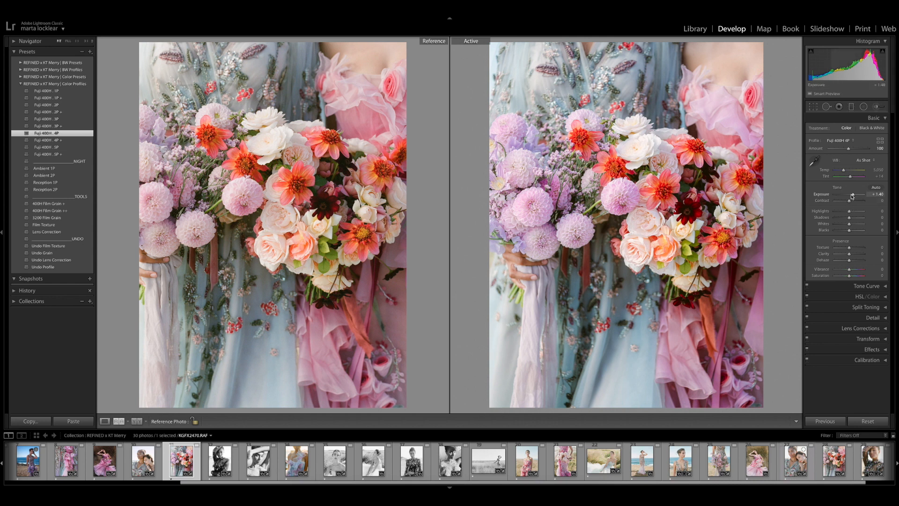
# - Try a profile amount of 135 on the bouquet photo, return it to 100 and set the exposure to +1.25
pyautogui.moveTo(853, 196); pyautogui.dragTo(854, 196)
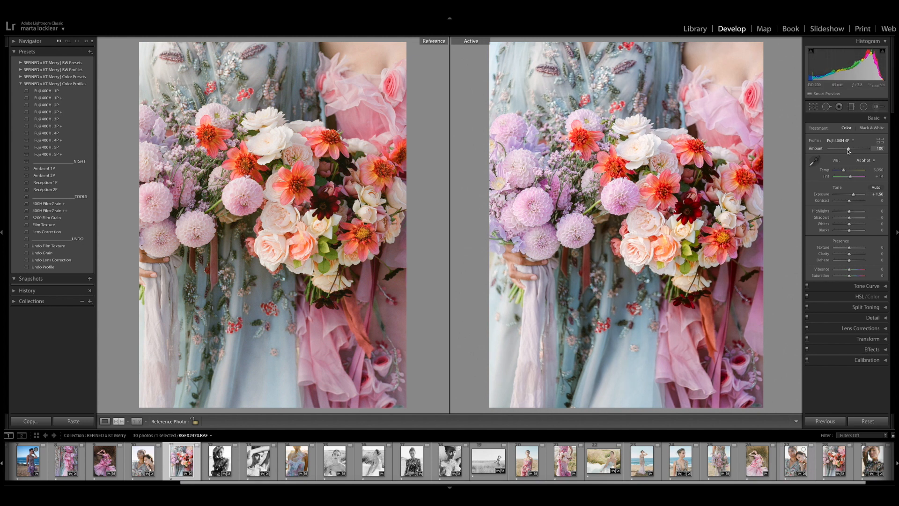
pyautogui.moveTo(850, 151); pyautogui.dragTo(854, 150)
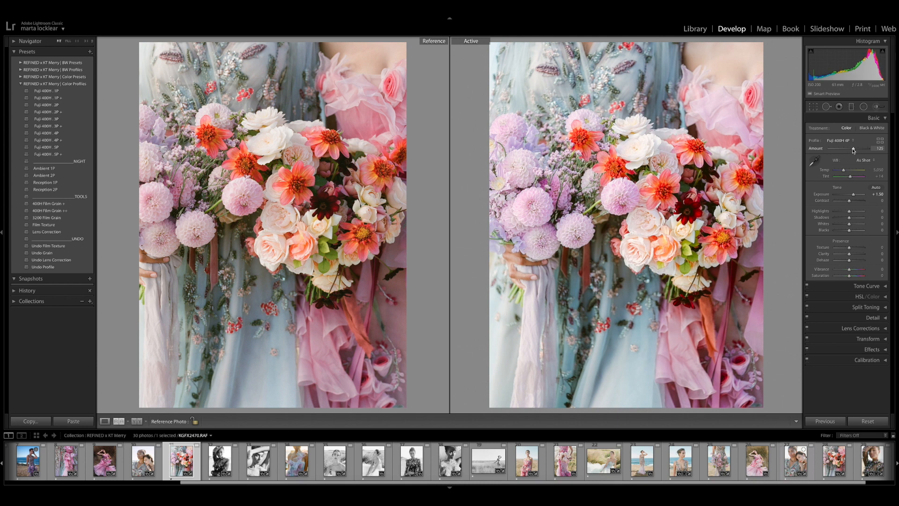
pyautogui.moveTo(853, 151); pyautogui.dragTo(855, 150)
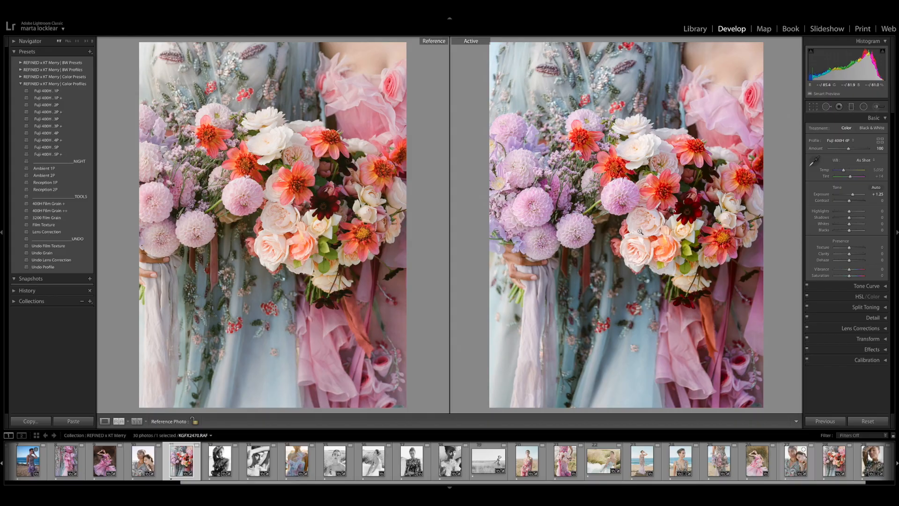
# - Compare the before and after versions of the active bouquet photo against its reference
pyautogui.press('\\')
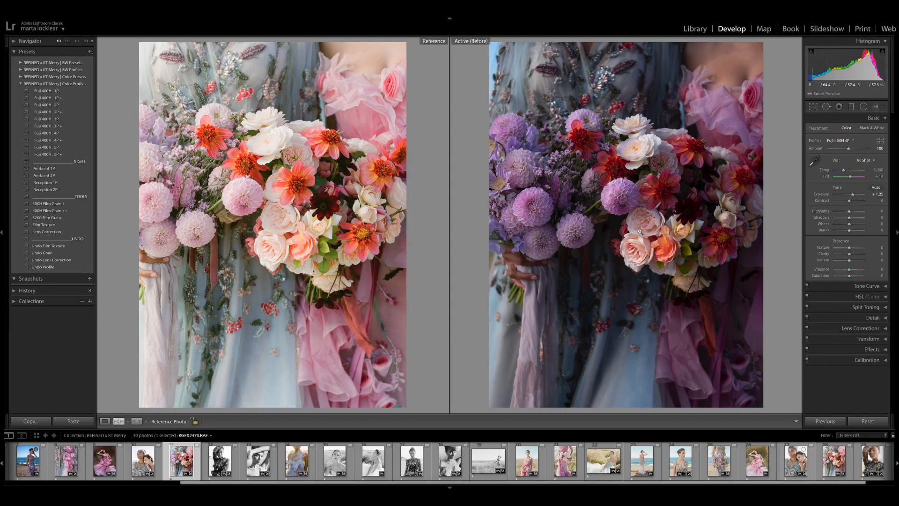
pyautogui.press('\\')
pyautogui.press('\\')
pyautogui.press('\\')
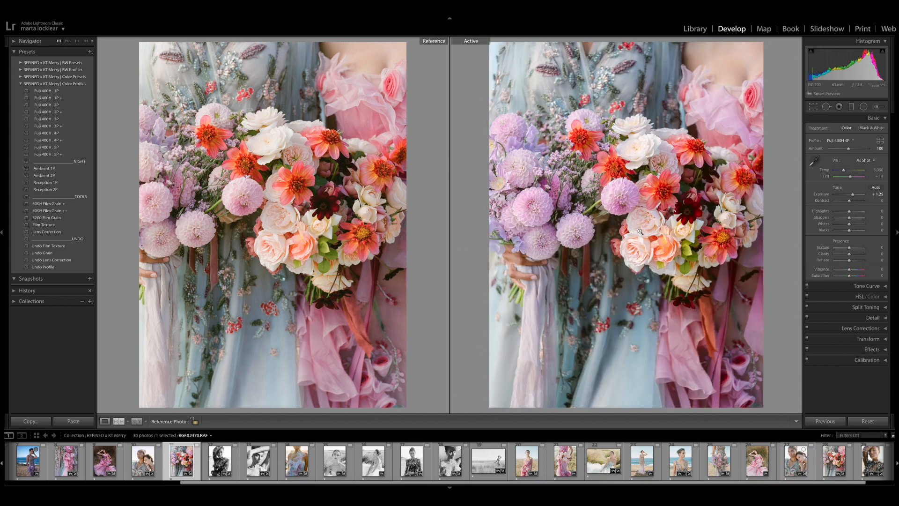
pyautogui.press('\\')
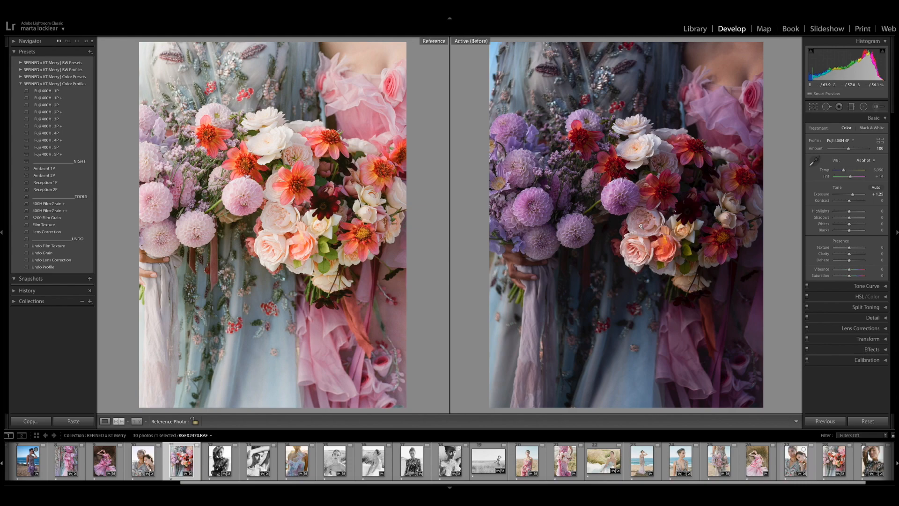
pyautogui.press('\\')
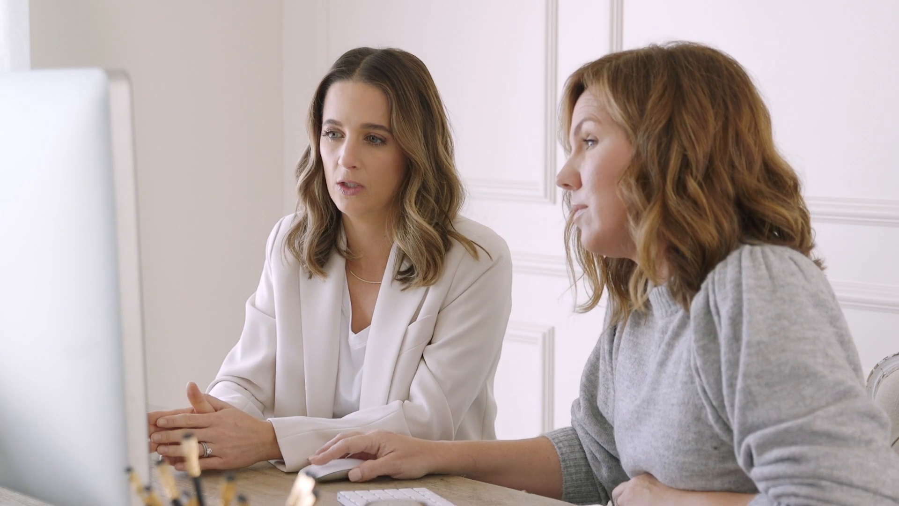